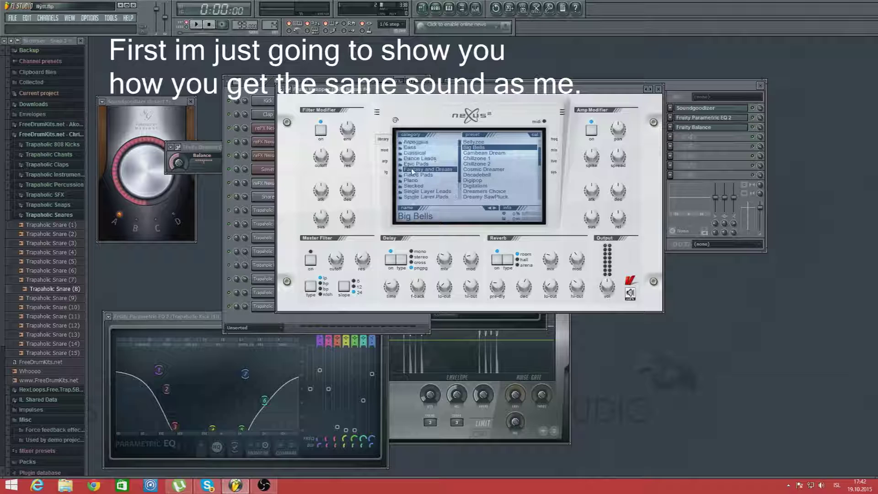
Check the Nexus Big Bells preset in the Fantasy and Dream category, and inspect the Soundgoodizer on mixer Insert 1.
{"action": "scroll", "coordinate": [475, 151], "scroll_direction": "up", "scroll_amount": 2}
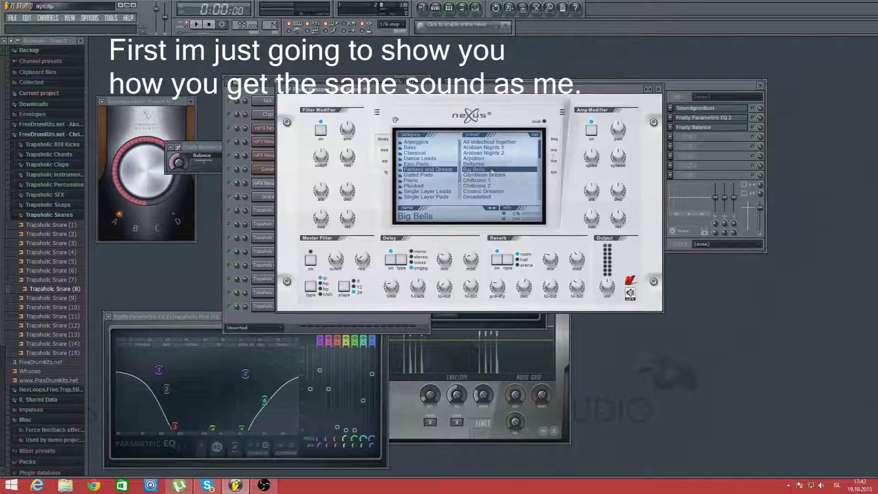
{"action": "left_click", "coordinate": [659, 90]}
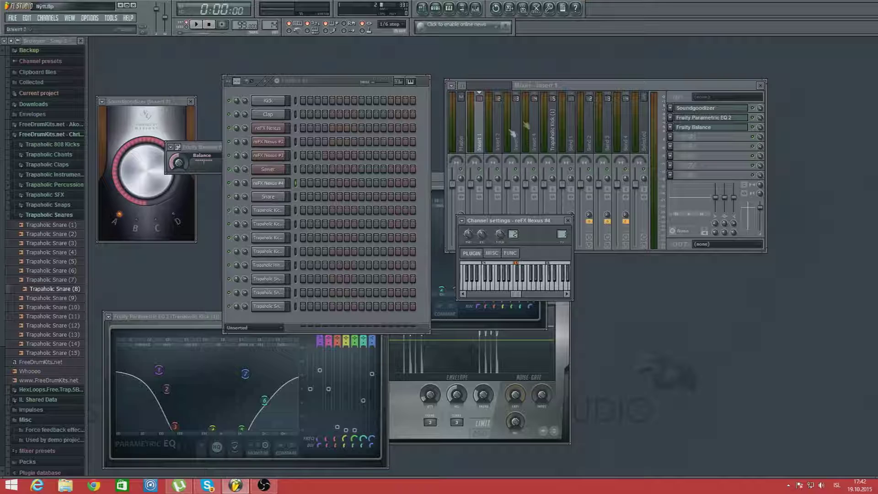
{"action": "left_click", "coordinate": [484, 130]}
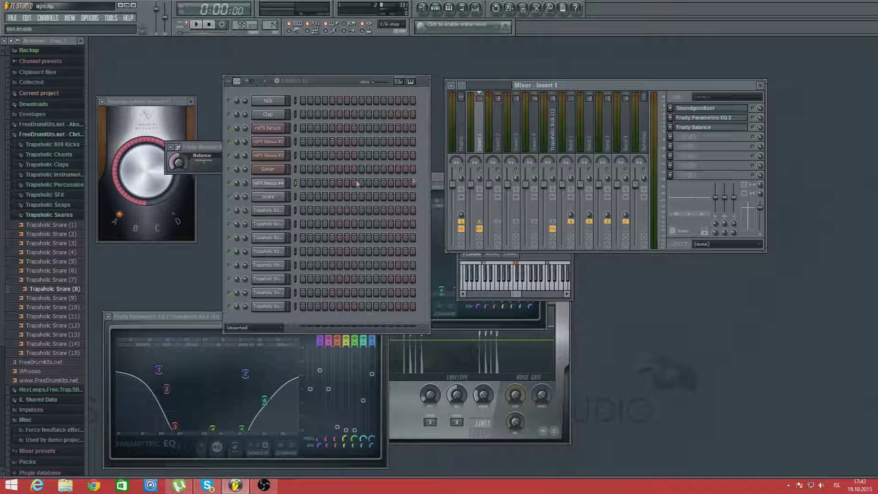
{"action": "left_click", "coordinate": [737, 110]}
{"action": "left_click", "coordinate": [734, 111]}
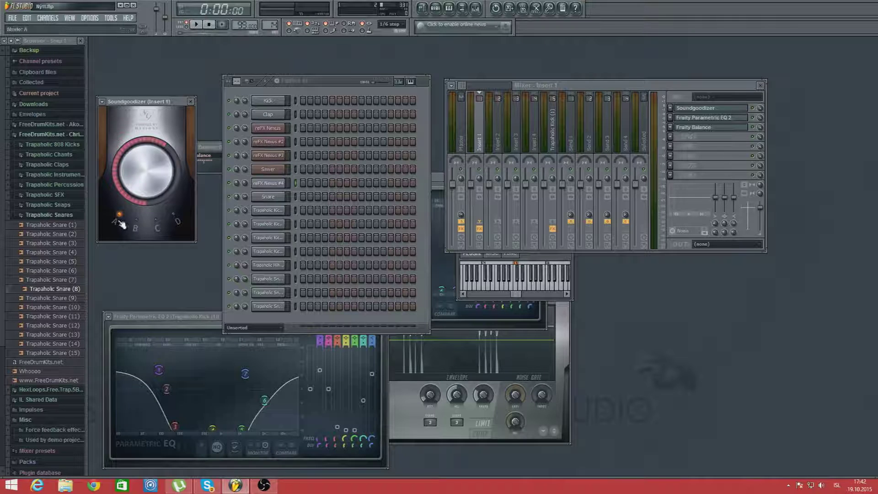
Inspect the Fruity Parametric EQ 2 curve and the Fruity Balance settings on mixer Insert 1.
{"action": "left_click", "coordinate": [701, 119]}
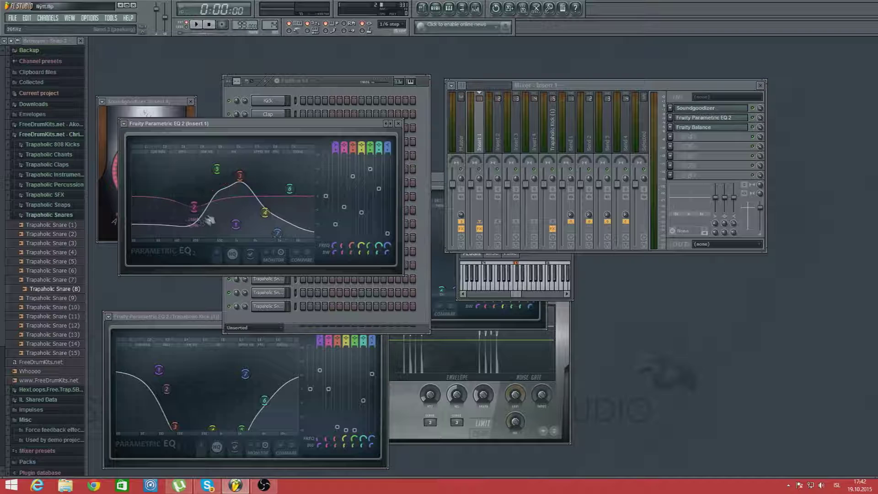
{"action": "left_click", "coordinate": [398, 124]}
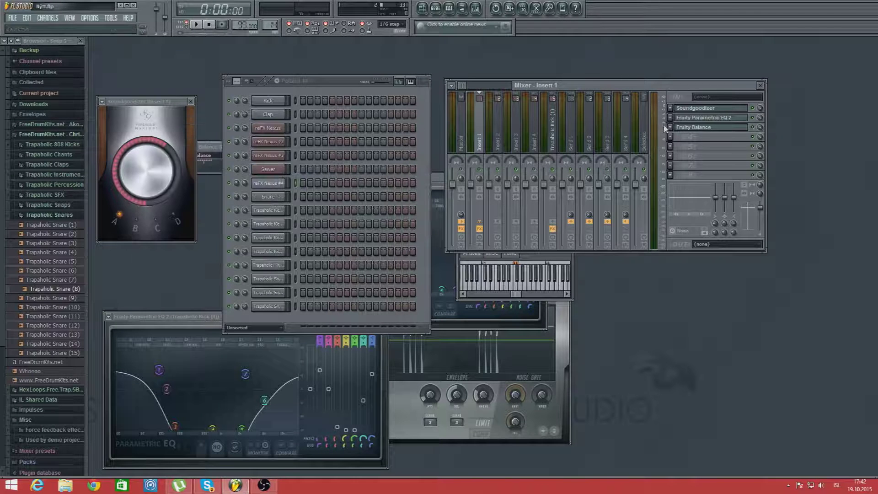
{"action": "left_click", "coordinate": [687, 130]}
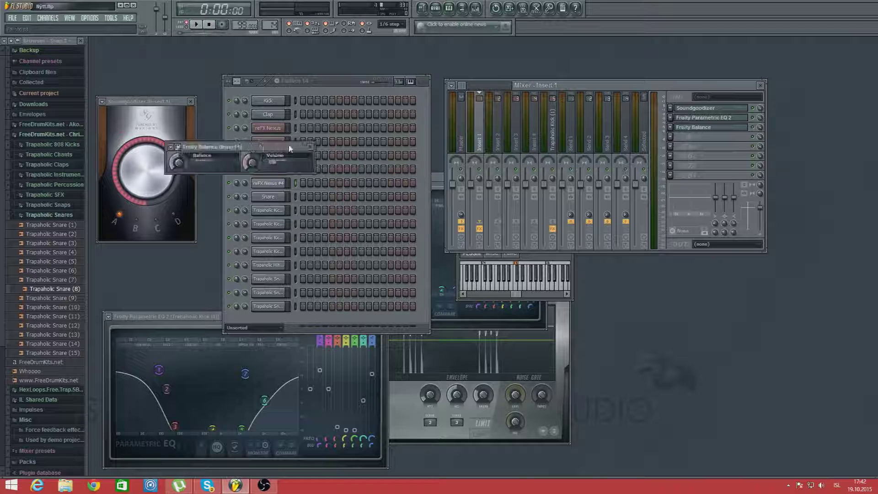
{"action": "left_click_drag", "start_coordinate": [288, 149], "coordinate": [273, 162]}
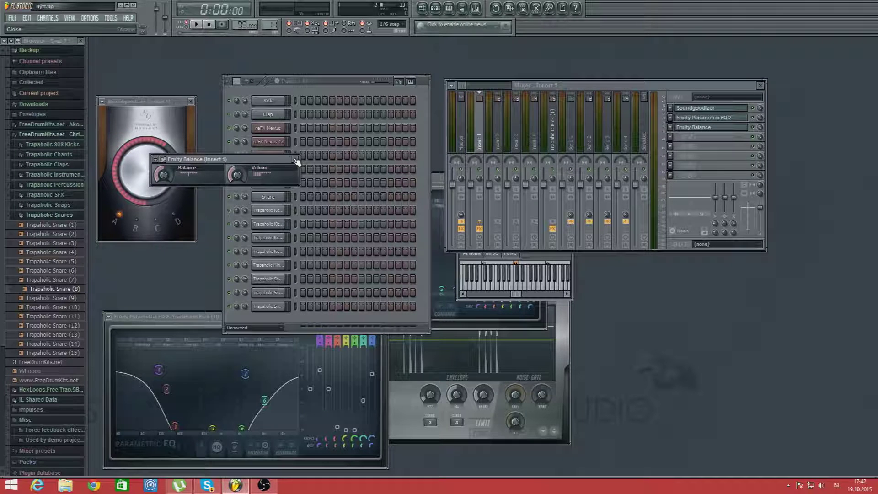
{"action": "left_click", "coordinate": [296, 160]}
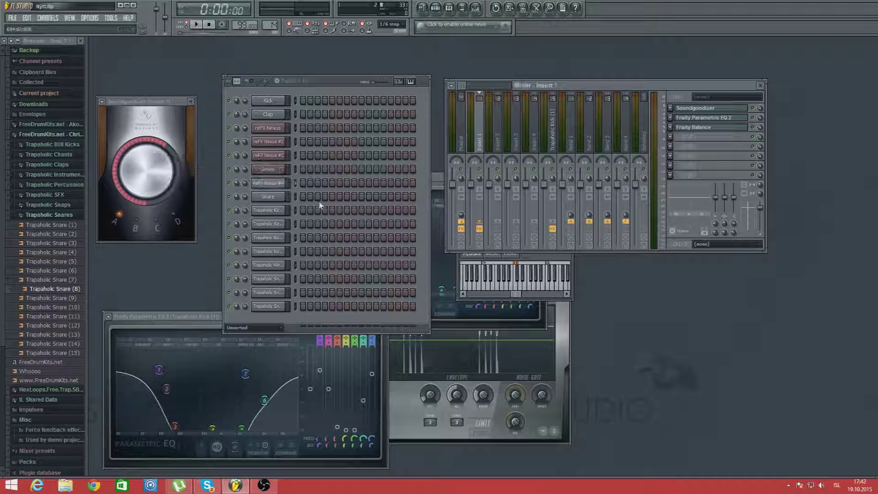
Put the four-bar bell melody between G6 and F7 into the reFX Nexus #4 piano roll and play it.
{"action": "right_click", "coordinate": [284, 186]}
{"action": "left_click", "coordinate": [296, 185]}
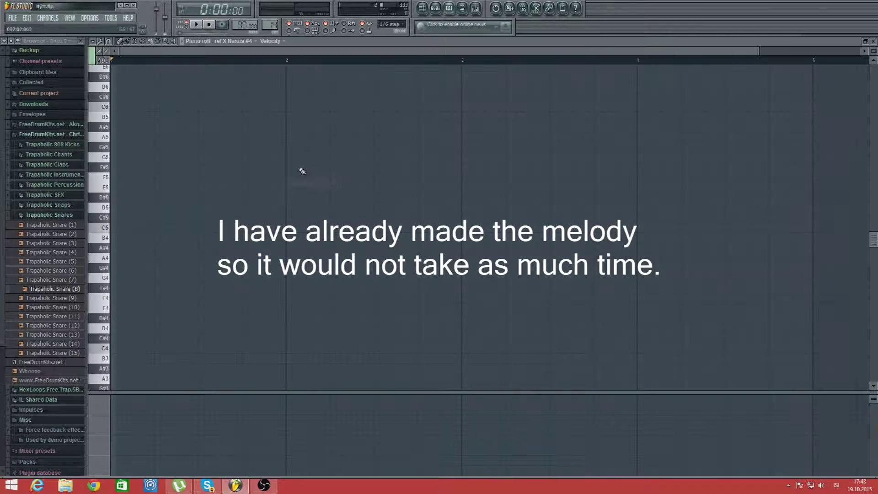
{"action": "scroll", "coordinate": [428, 205], "scroll_direction": "up", "scroll_amount": 8}
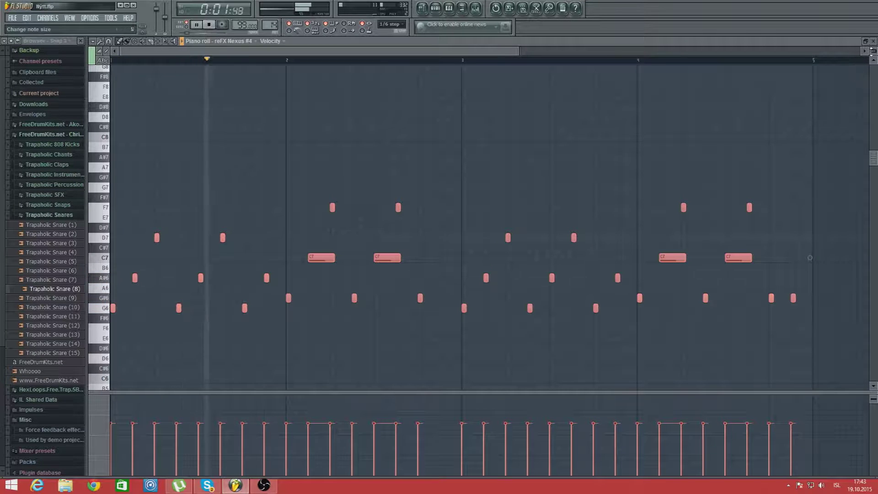
{"action": "left_click", "coordinate": [874, 41]}
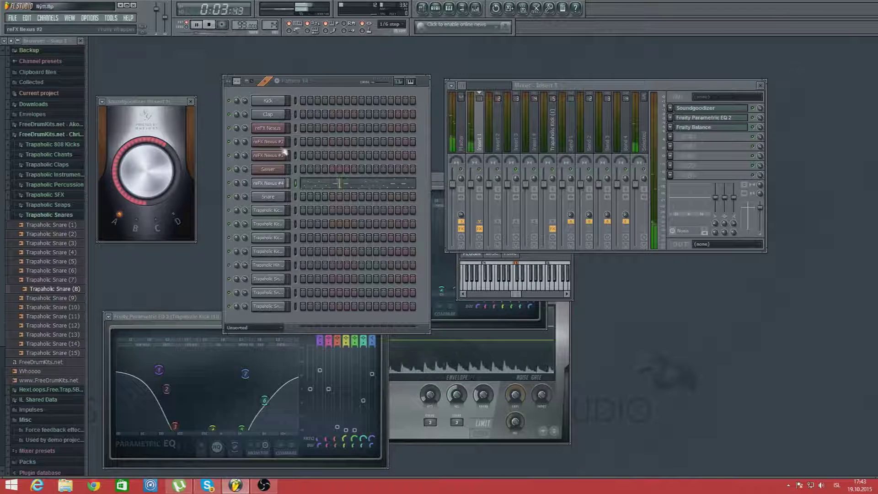
Audition the snare, Trapaholic kick and hi-hat samples in the channel rack while the melody plays.
{"action": "left_click", "coordinate": [274, 210]}
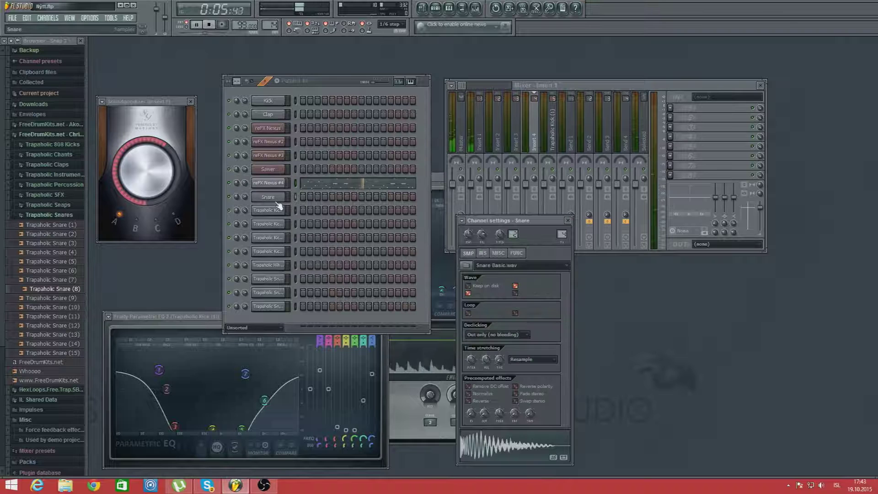
{"action": "left_click", "coordinate": [288, 239]}
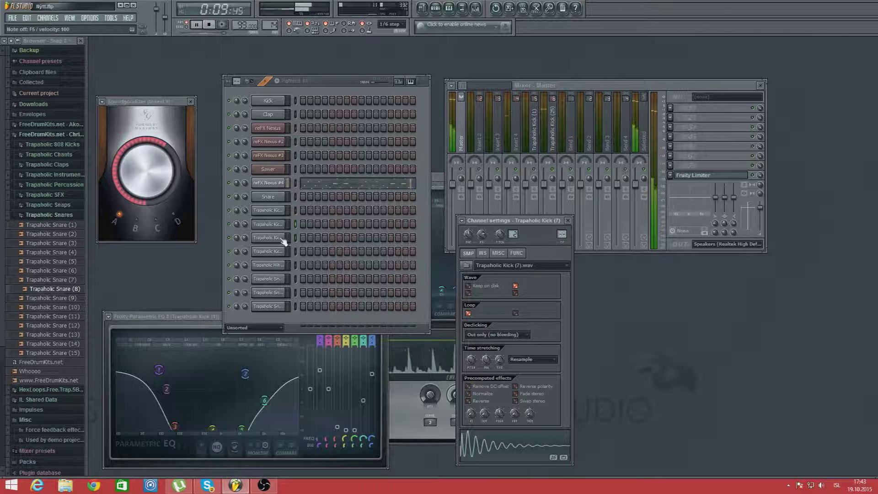
{"action": "left_click", "coordinate": [287, 239]}
{"action": "left_click", "coordinate": [283, 252]}
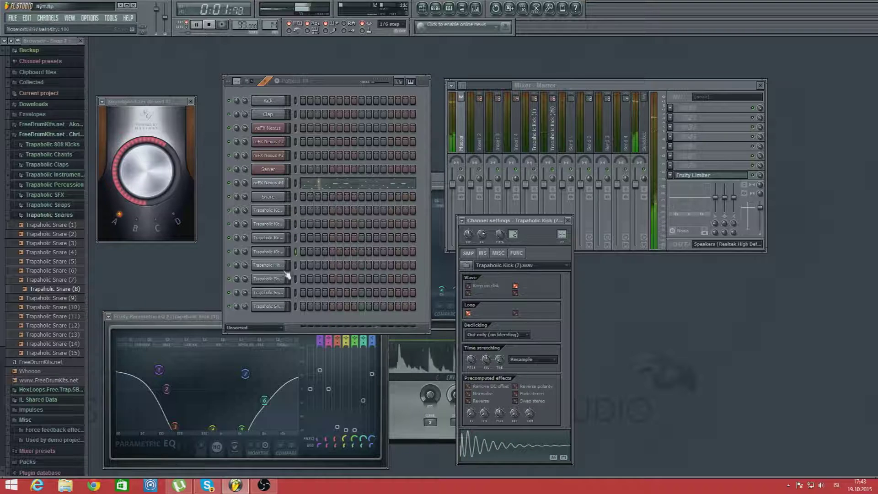
{"action": "left_click", "coordinate": [281, 268]}
{"action": "left_click", "coordinate": [280, 254]}
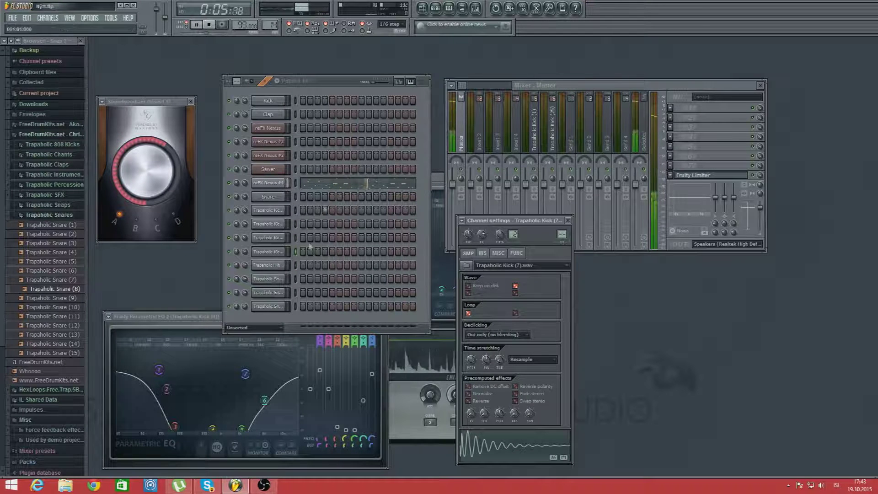
Lengthen Pattern 14 to 64 steps and put a Trapaholic Kick (7) #2 hit on the first step.
{"action": "left_click", "coordinate": [237, 81]}
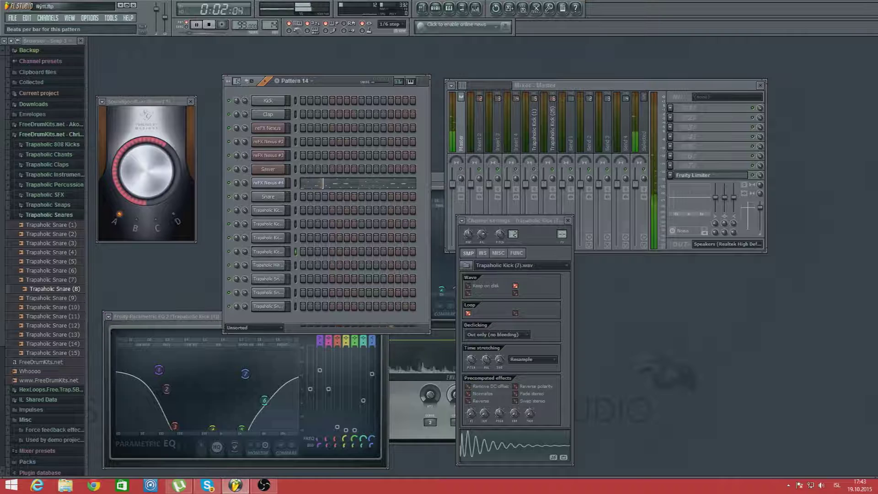
{"action": "left_click_drag", "start_coordinate": [237, 81], "coordinate": [237, 59]}
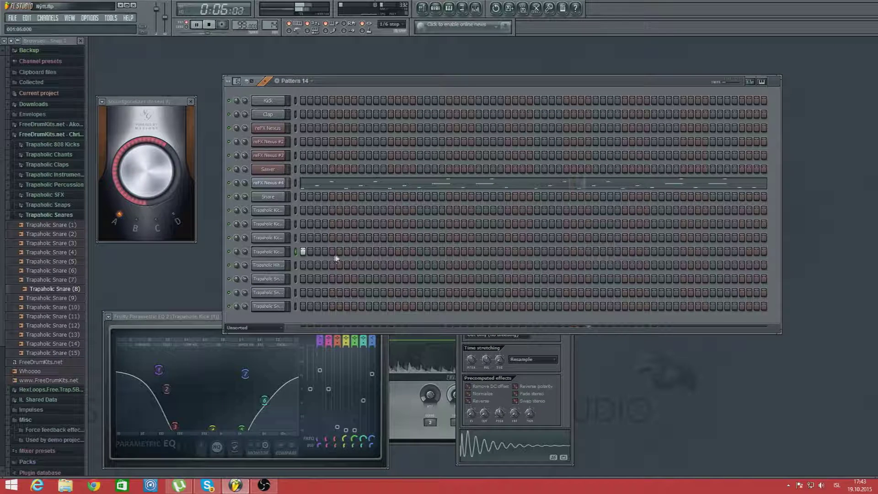
{"action": "left_click", "coordinate": [284, 250]}
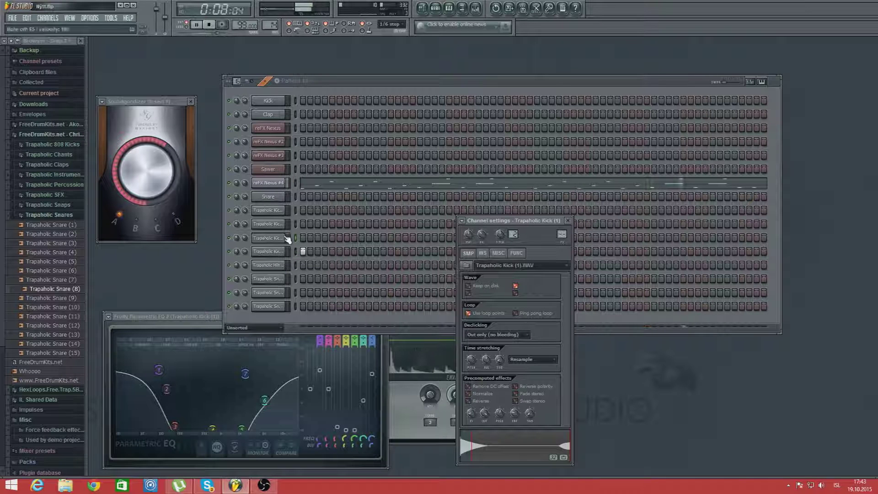
Add Trapaholic Kick (7) #2 hits on steps 7, 9, 13, 17, 25, 26, 31, 33, 37, 41, 47, 49, 50, 56, 57 and 61.
{"action": "left_click", "coordinate": [302, 239]}
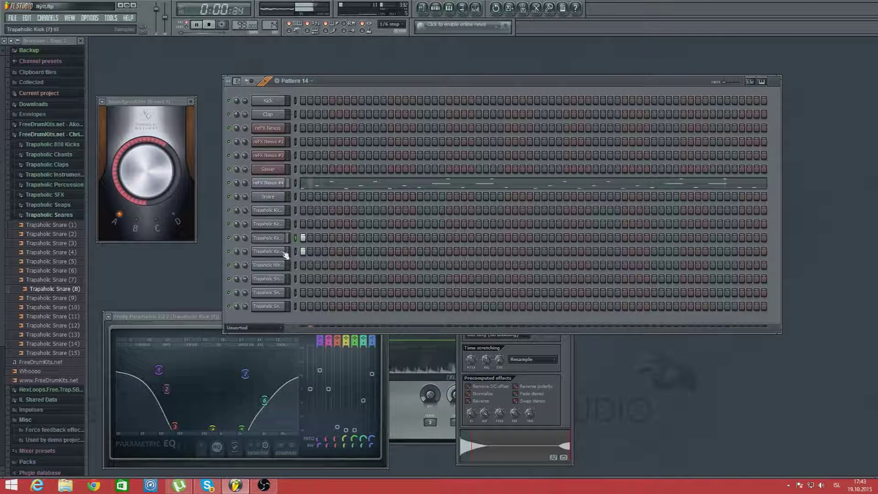
{"action": "right_click", "coordinate": [304, 240]}
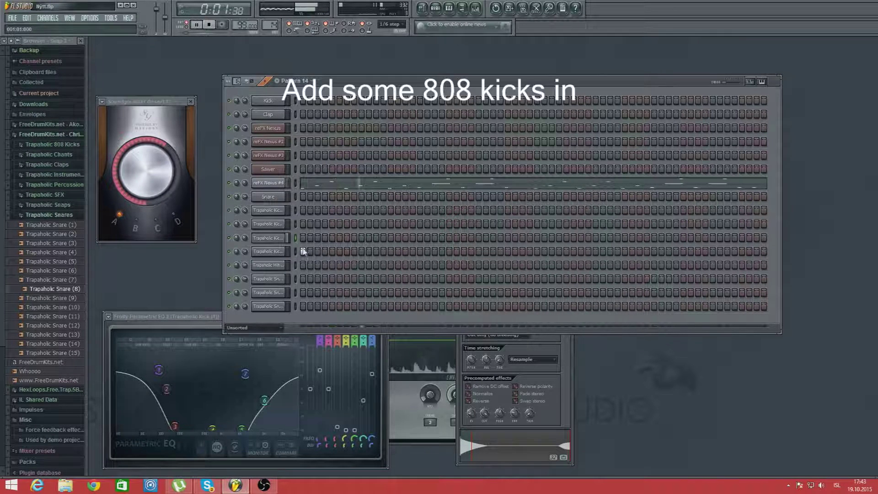
{"action": "left_click", "coordinate": [361, 252]}
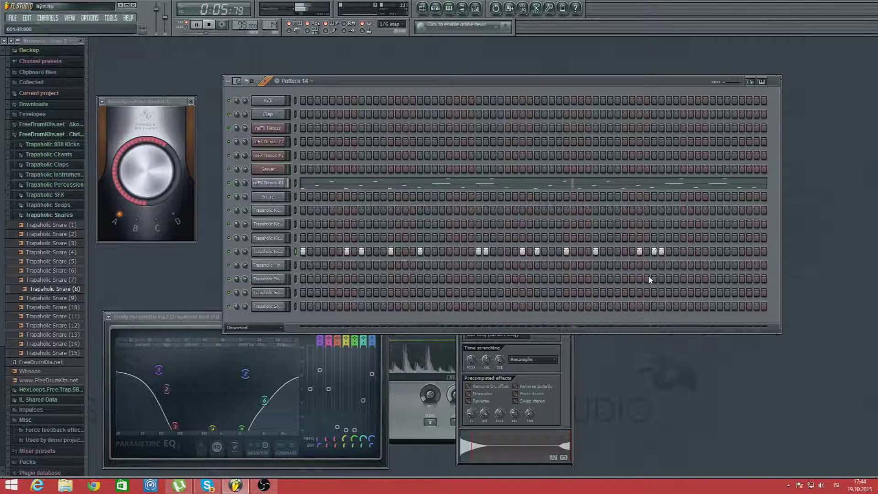
{"action": "left_click", "coordinate": [712, 251]}
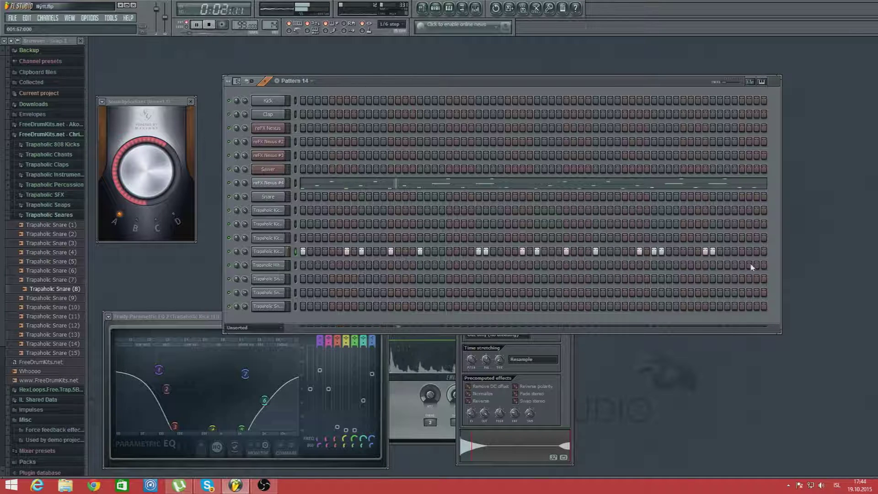
{"action": "left_click", "coordinate": [741, 250]}
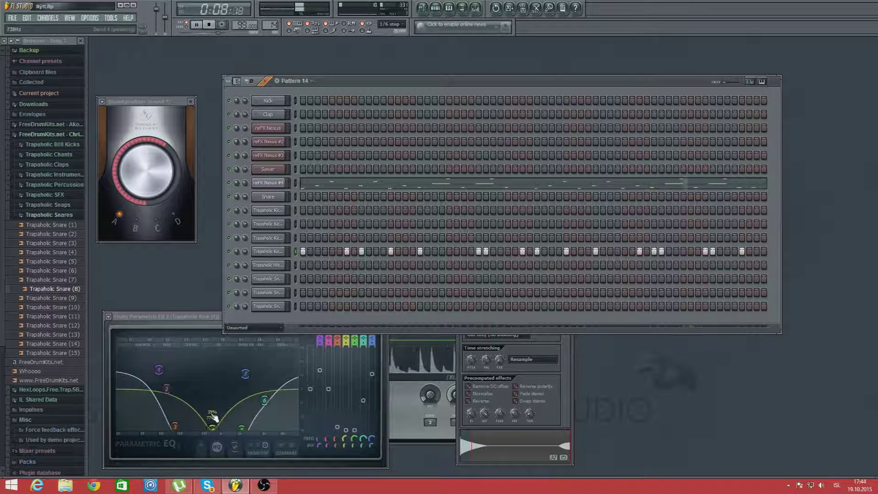
Pull band 6 of the Trapaholic Kick (1) Fruity Parametric EQ 2 down to minimum gain at a slightly higher frequency, and close the EQ.
{"action": "left_click", "coordinate": [212, 326]}
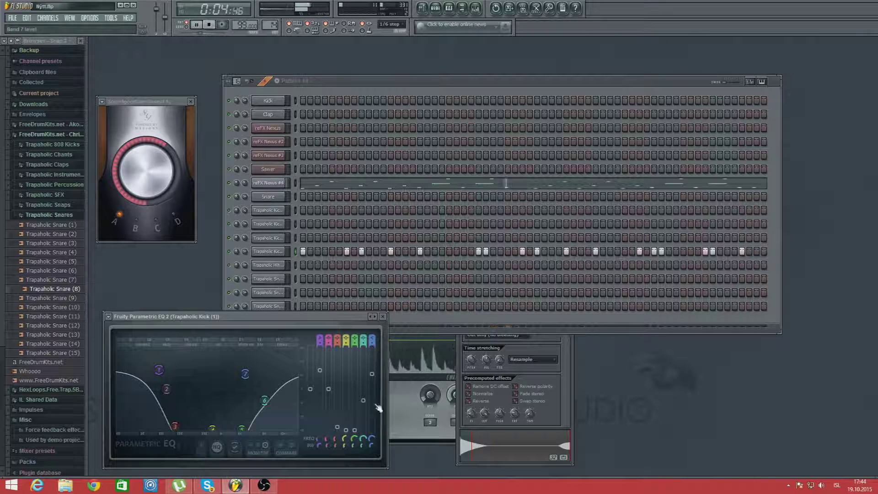
{"action": "left_click_drag", "start_coordinate": [270, 409], "coordinate": [279, 429]}
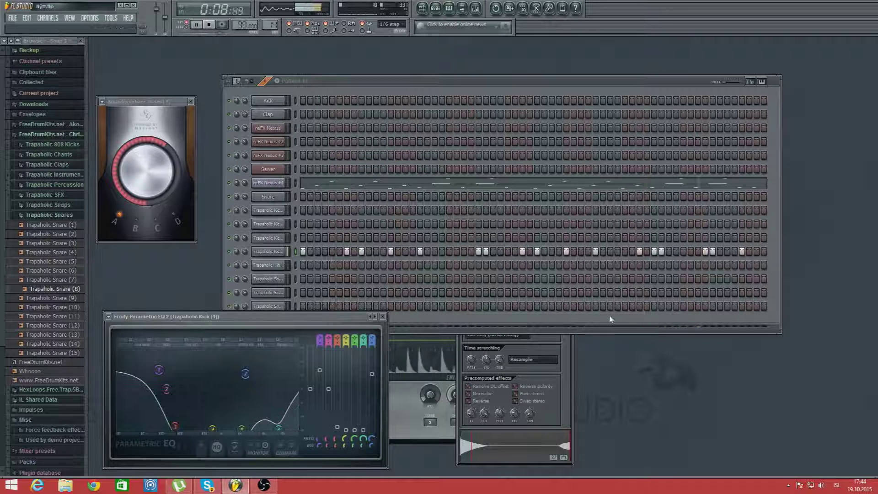
{"action": "left_click", "coordinate": [383, 316]}
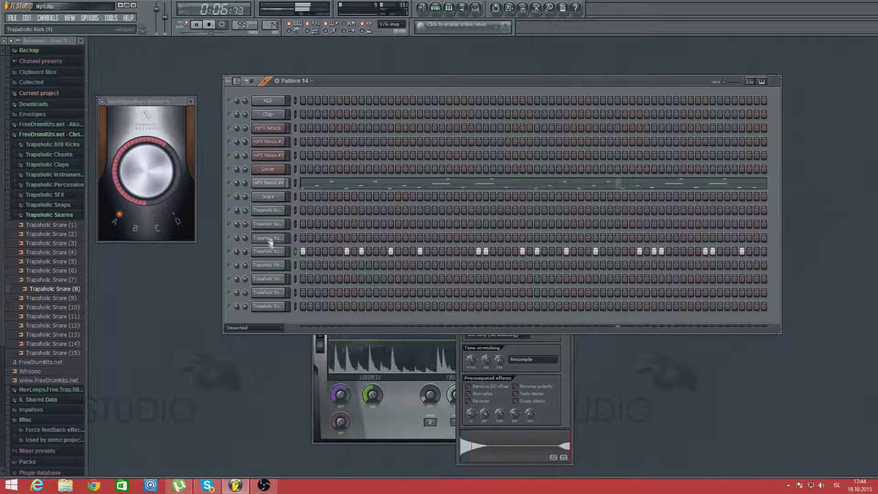
Audition the Trapaholic Hihat (4) and Trapaholic Snare (2) samples in the channel rack.
{"action": "left_click", "coordinate": [269, 266]}
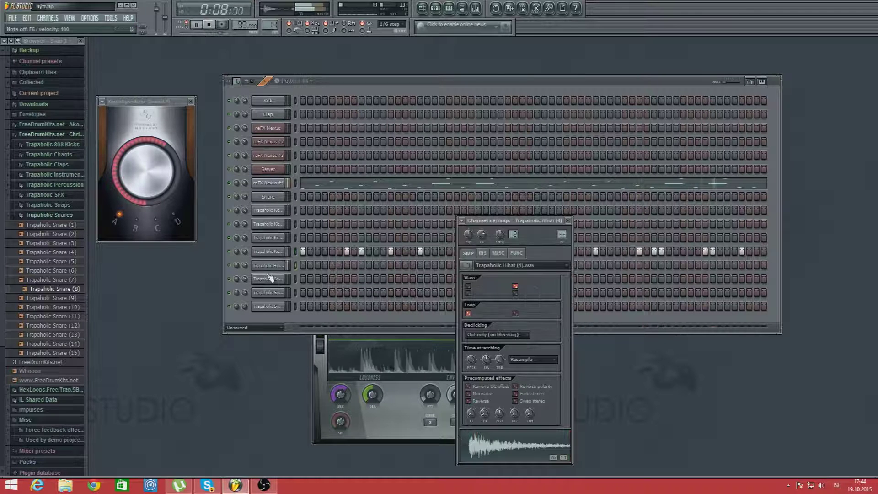
{"action": "left_click", "coordinate": [270, 279]}
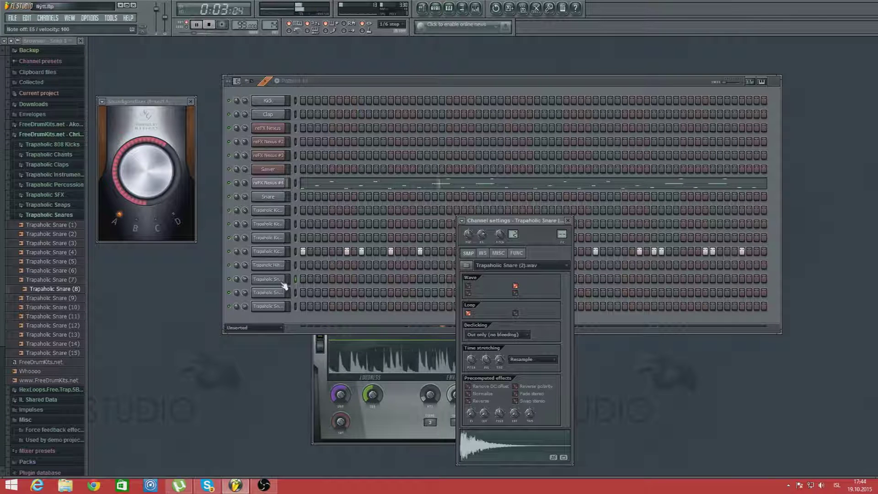
{"action": "right_click", "coordinate": [282, 280]}
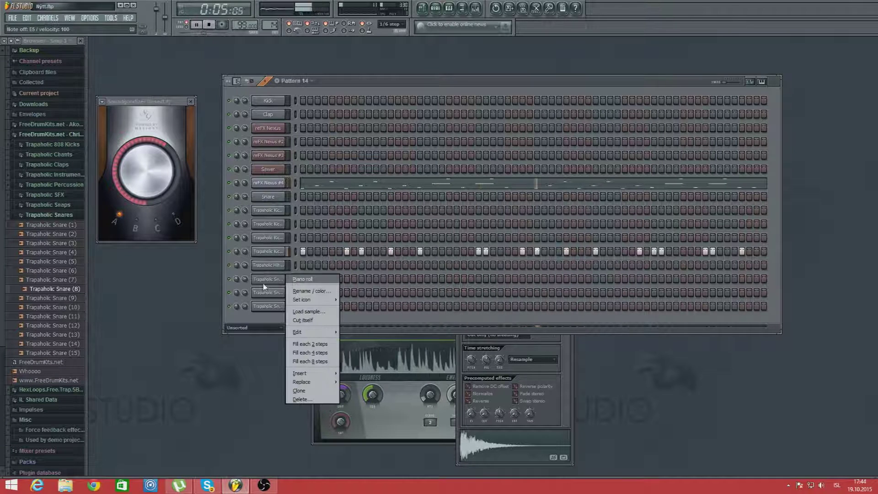
{"action": "left_click", "coordinate": [266, 288]}
Add hits on the first three steps of Trapaholic Snare (2) and open that channel's piano roll.
{"action": "left_click_drag", "start_coordinate": [301, 280], "coordinate": [317, 280]}
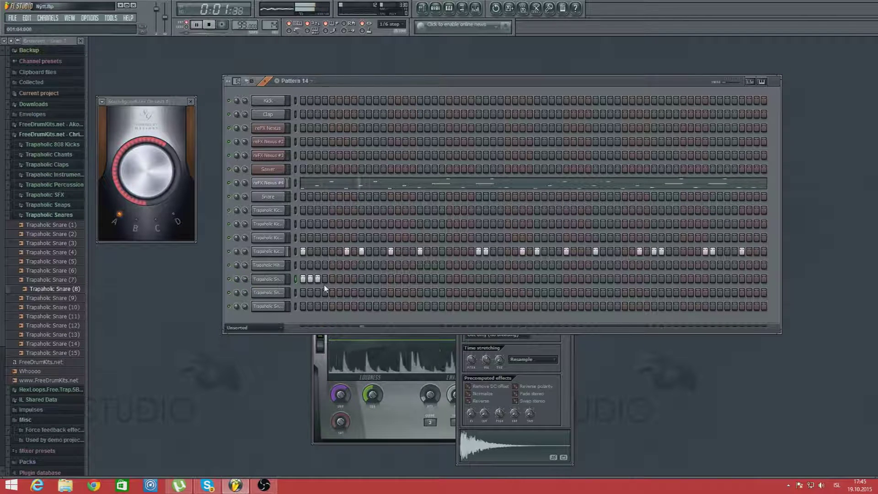
{"action": "right_click", "coordinate": [286, 279]}
{"action": "left_click", "coordinate": [303, 281]}
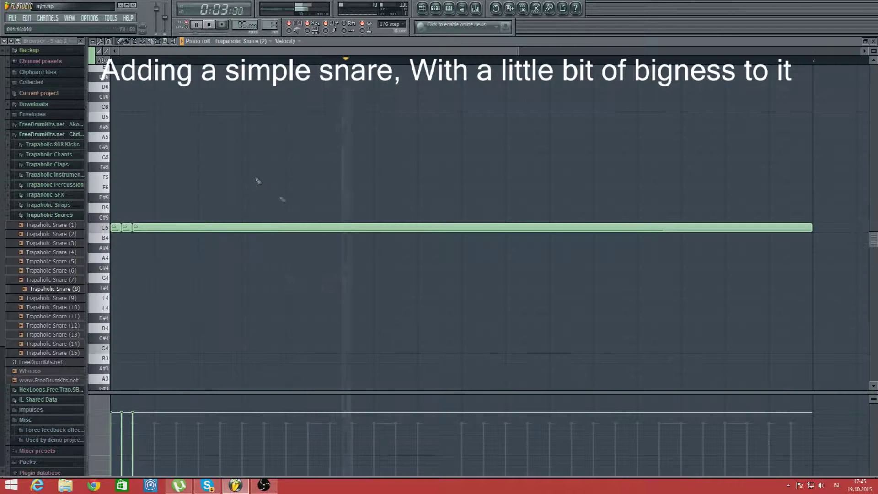
Delete the three C5 notes from the Trapaholic Snare (2) piano roll.
{"action": "left_click_drag", "start_coordinate": [812, 228], "coordinate": [139, 230]}
{"action": "right_click", "coordinate": [139, 229]}
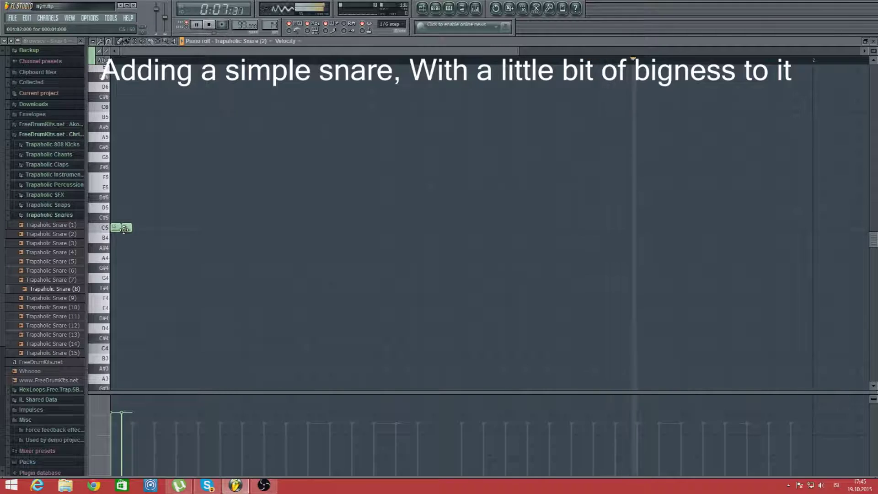
{"action": "right_click", "coordinate": [125, 230]}
{"action": "right_click", "coordinate": [117, 231]}
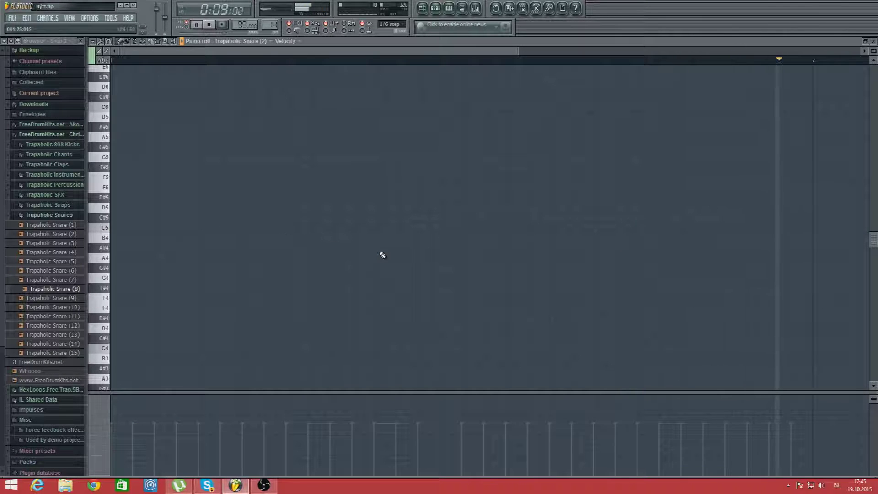
Place four short C5 notes back to back at the very end of the pattern and move the playback start shortly before them.
{"action": "left_click", "coordinate": [785, 228]}
{"action": "mouse_move", "coordinate": [792, 228]}
{"action": "left_mouse_down"}
{"action": "mouse_move", "coordinate": [783, 228]}
{"action": "mouse_move", "coordinate": [792, 228]}
{"action": "left_mouse_up"}
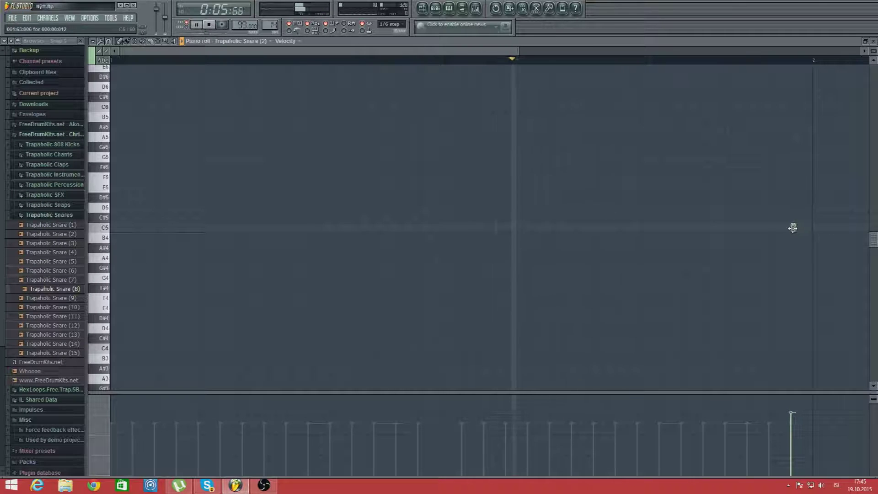
{"action": "left_click", "coordinate": [804, 228]}
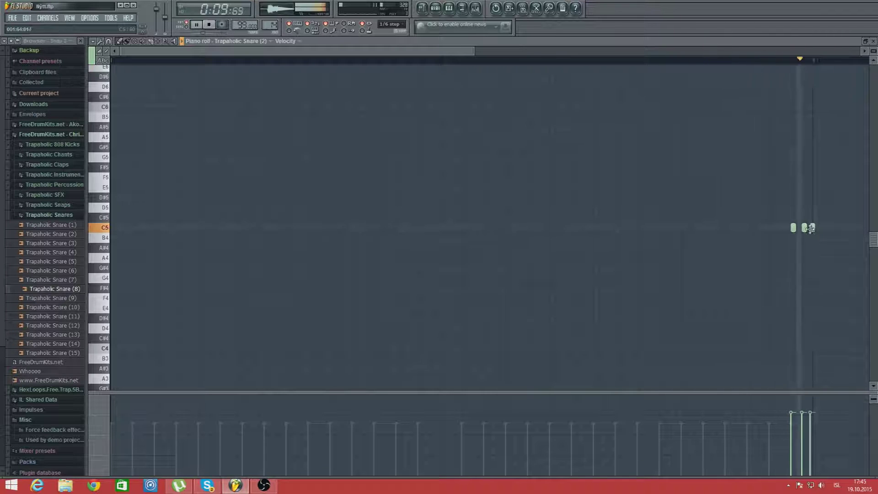
{"action": "left_click", "coordinate": [809, 228]}
{"action": "left_click", "coordinate": [798, 229]}
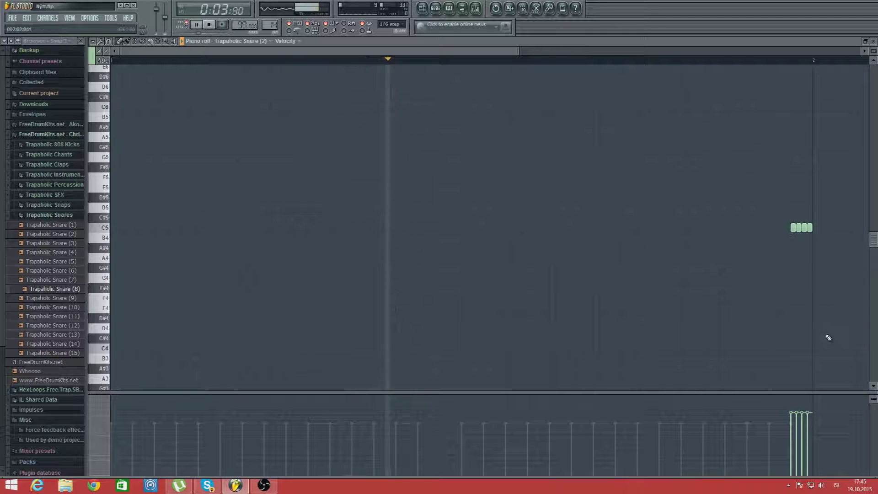
{"action": "left_click", "coordinate": [695, 58]}
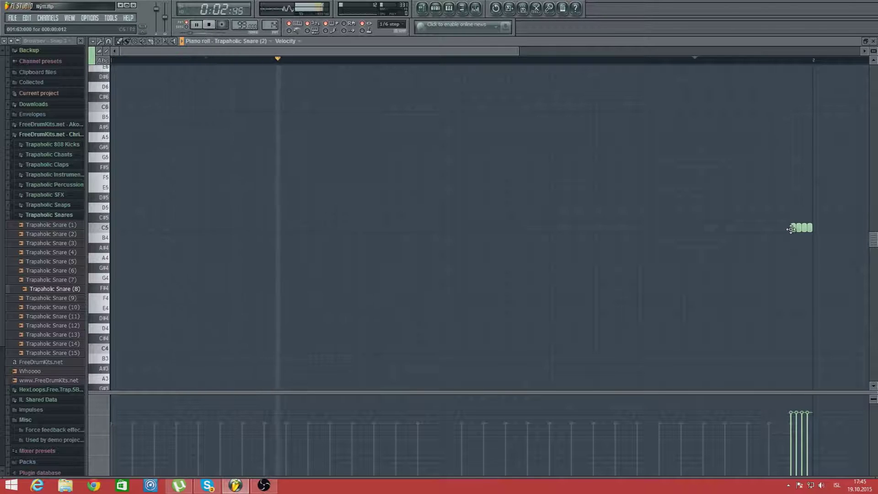
Replace the first two short C5 notes of the roll with two longer adjoining notes that start slightly earlier.
{"action": "left_click_drag", "start_coordinate": [792, 228], "coordinate": [788, 228]}
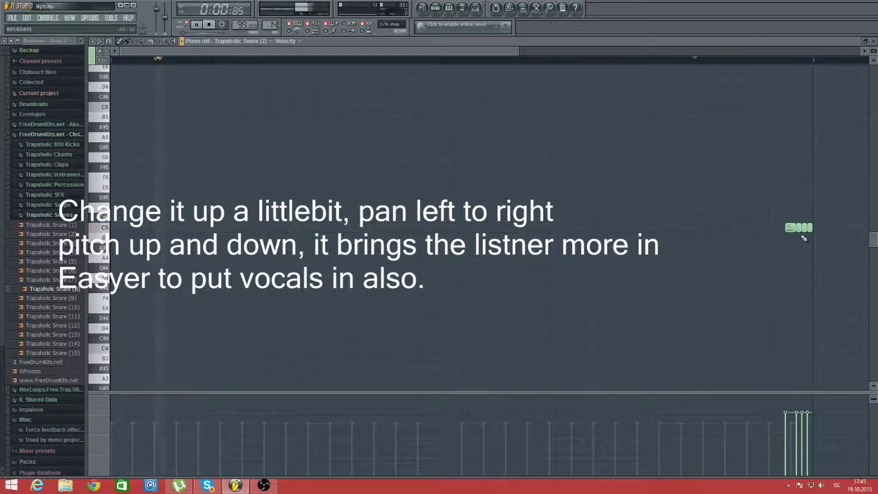
{"action": "right_click", "coordinate": [796, 230]}
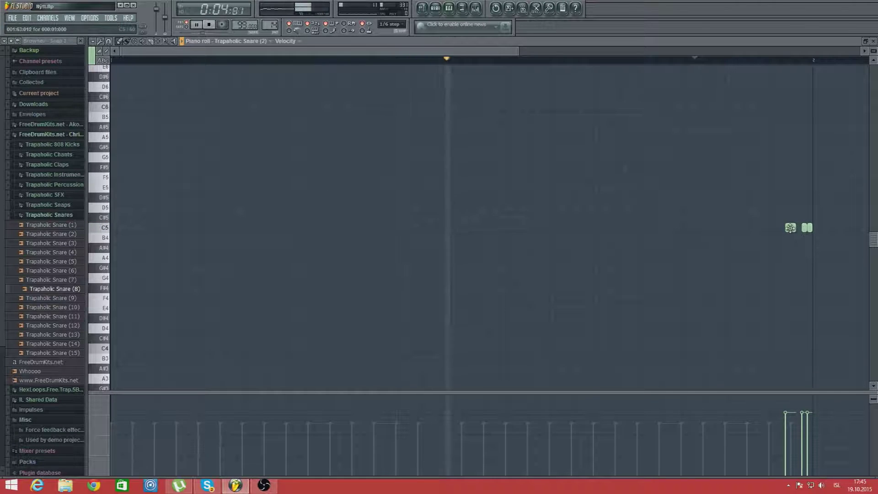
{"action": "left_click_drag", "start_coordinate": [791, 229], "coordinate": [785, 230]}
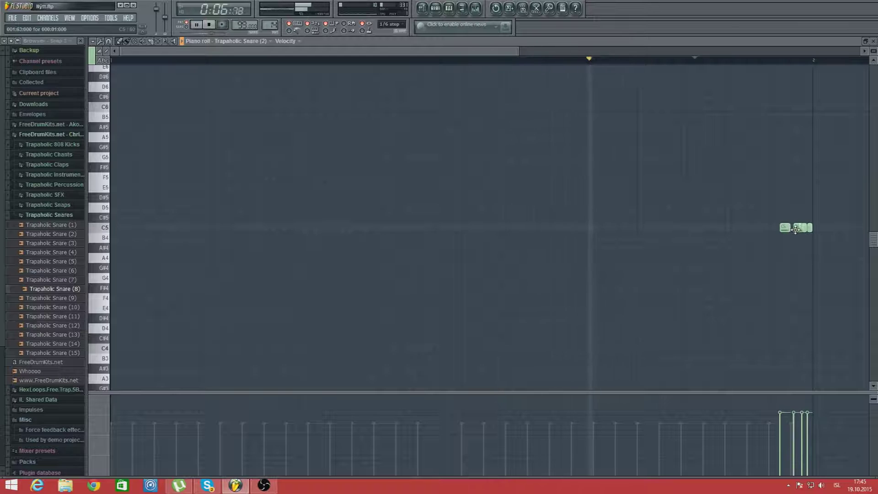
{"action": "left_click_drag", "start_coordinate": [799, 230], "coordinate": [796, 229]}
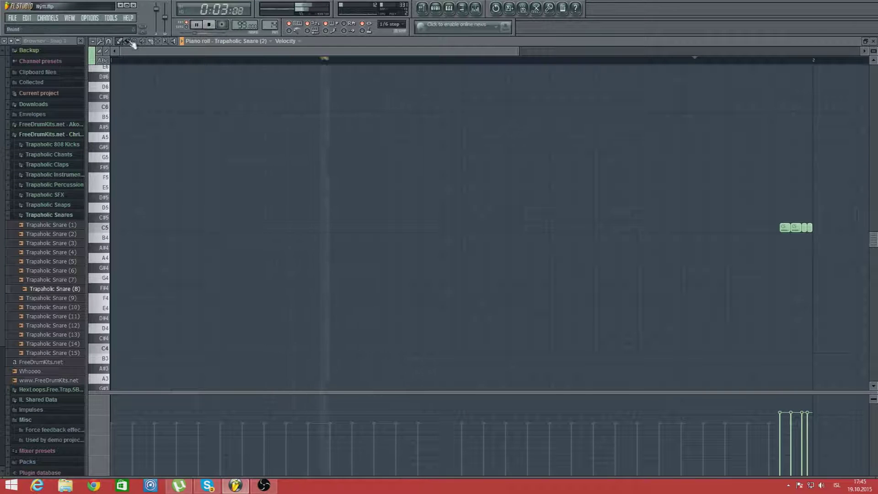
Lower the velocity of the four snare notes evenly and spread their note pan from one side to the other.
{"action": "left_click_drag", "start_coordinate": [780, 444], "coordinate": [808, 441]}
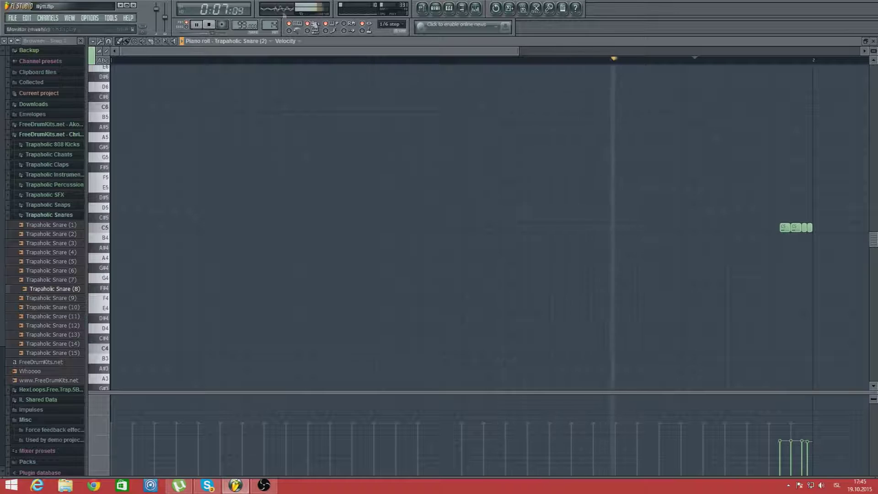
{"action": "left_click", "coordinate": [286, 41]}
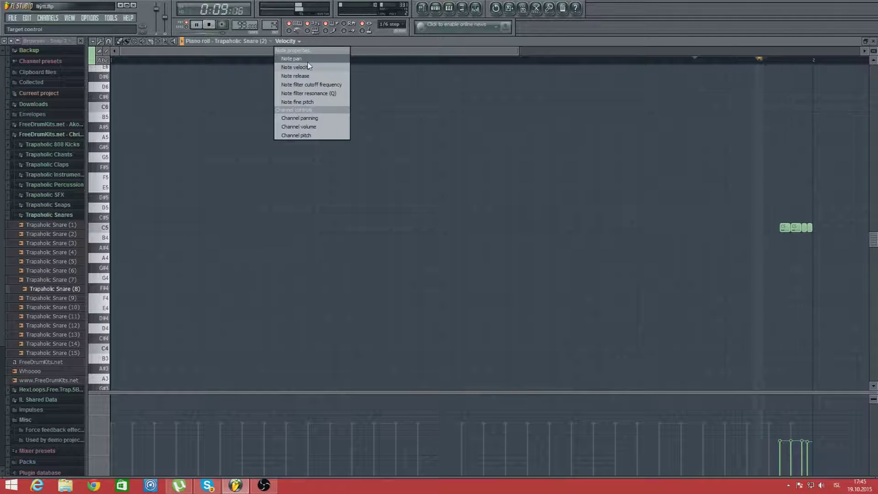
{"action": "left_click", "coordinate": [291, 59]}
{"action": "mouse_move", "coordinate": [780, 420]}
{"action": "left_mouse_down"}
{"action": "mouse_move", "coordinate": [812, 453]}
{"action": "mouse_move", "coordinate": [794, 451]}
{"action": "mouse_move", "coordinate": [780, 418]}
{"action": "mouse_move", "coordinate": [795, 434]}
{"action": "left_mouse_up"}
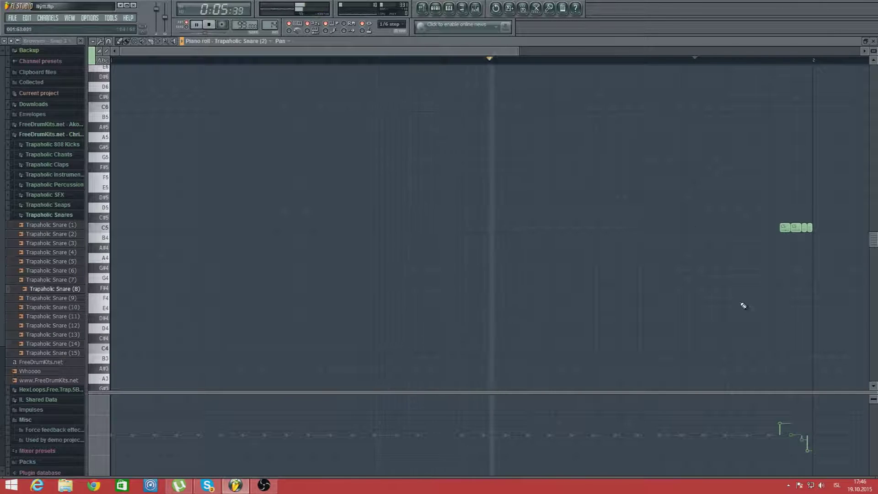
Make the fine pitch of the four snare notes fall progressively from above centre to below it, and close the piano roll.
{"action": "left_click", "coordinate": [281, 41]}
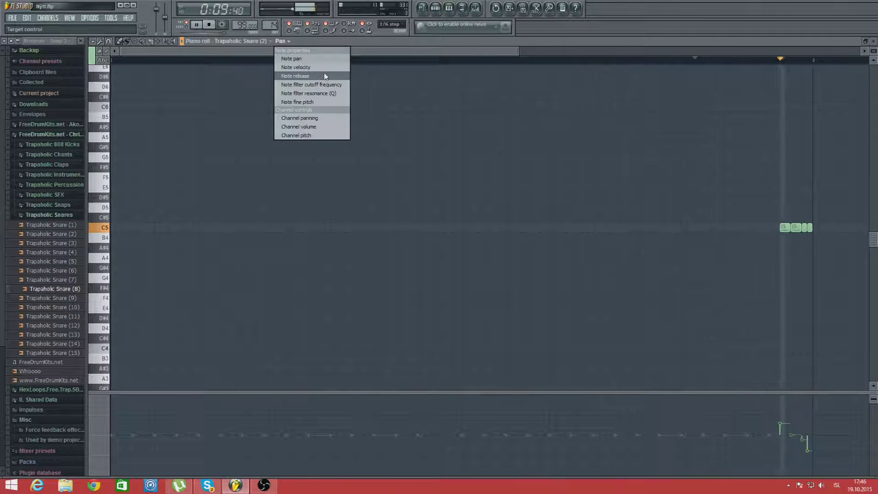
{"action": "left_click", "coordinate": [322, 76]}
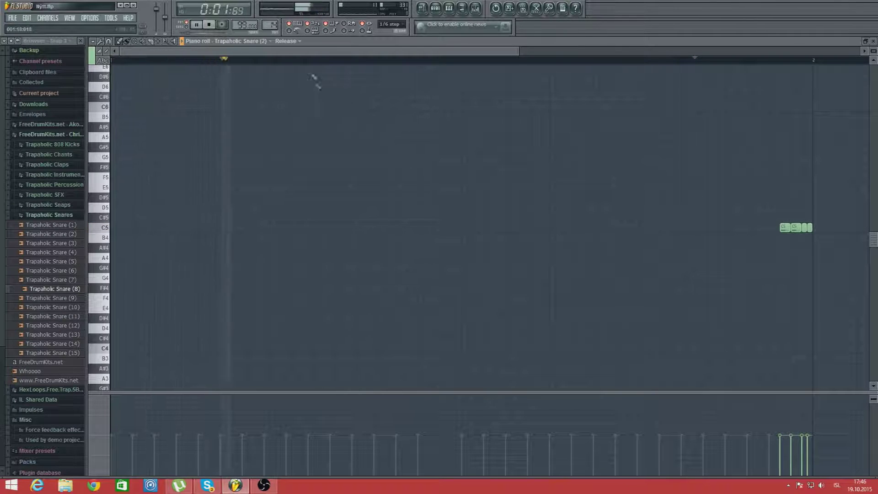
{"action": "left_click", "coordinate": [286, 40]}
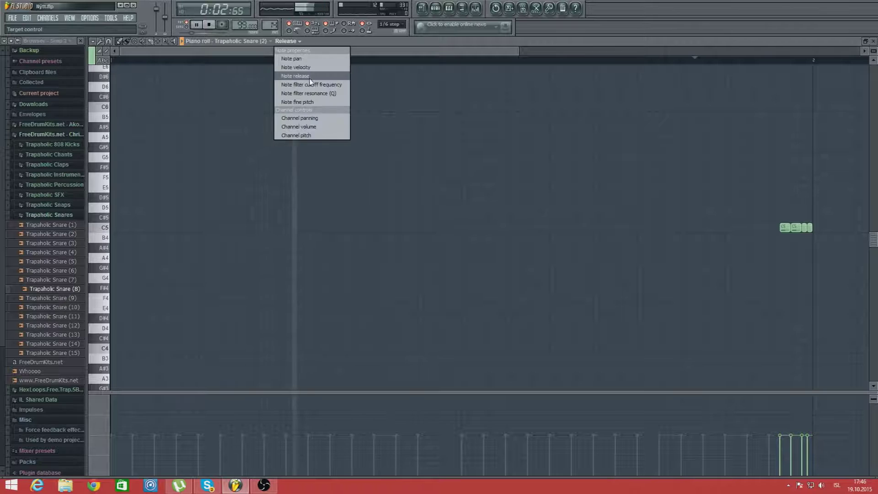
{"action": "left_click", "coordinate": [315, 102]}
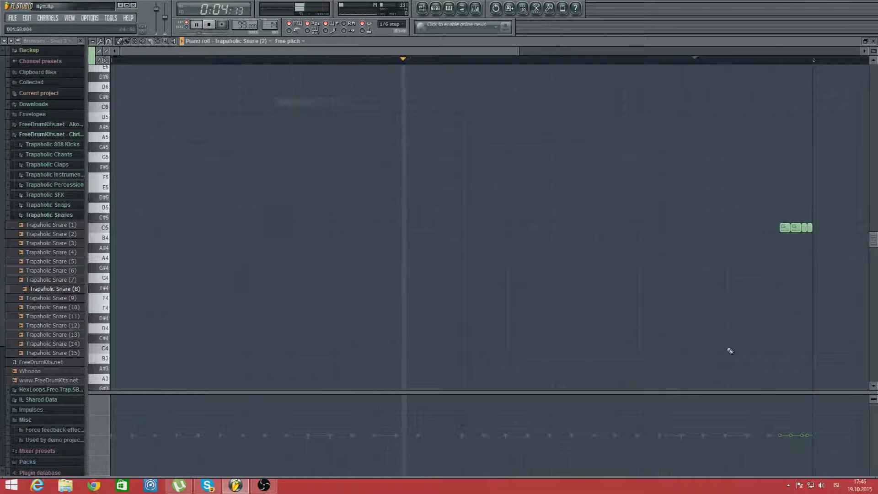
{"action": "left_click", "coordinate": [791, 428]}
{"action": "left_click", "coordinate": [803, 442]}
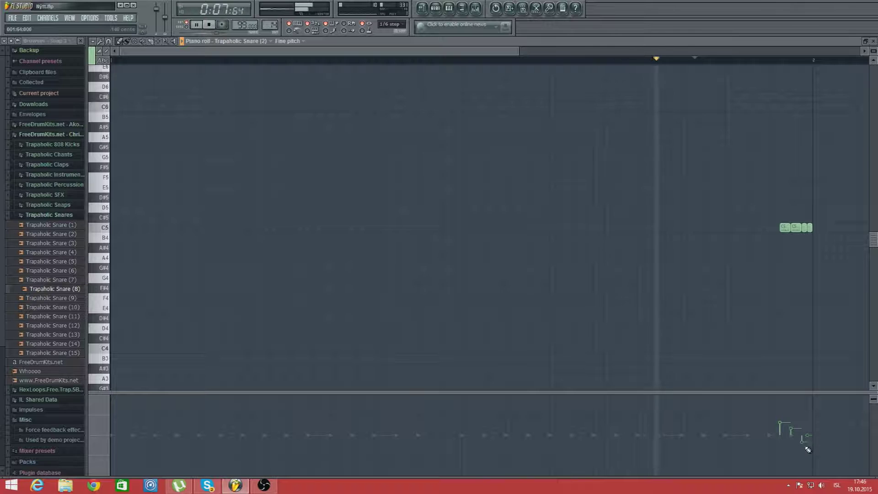
{"action": "left_click", "coordinate": [809, 452]}
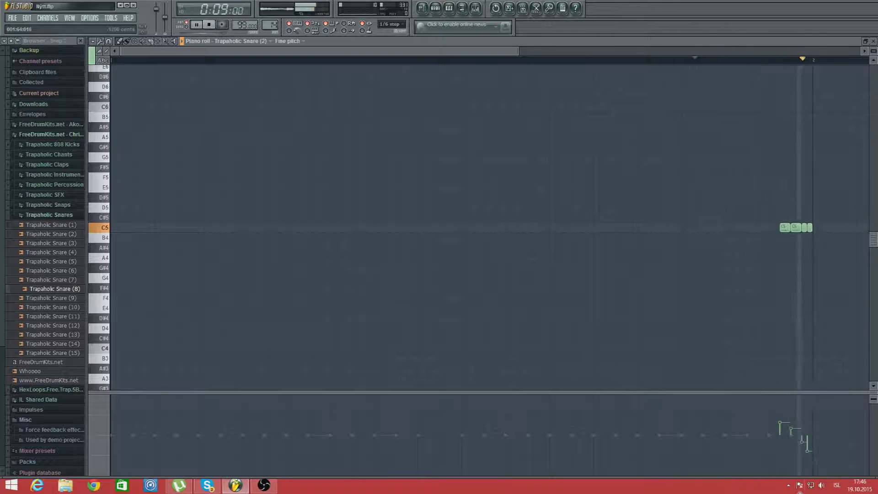
{"action": "left_click", "coordinate": [874, 40]}
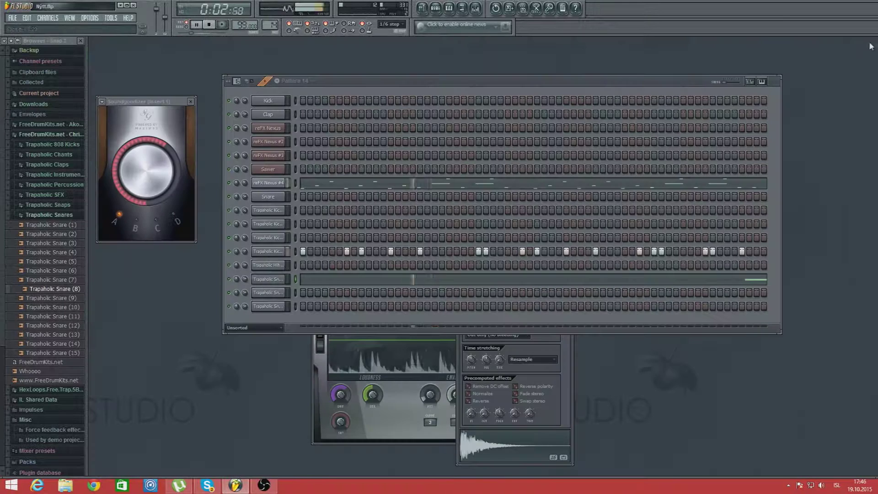
Audition the Trapaholic Kick (1) and Trapaholic Snare (14) samples, stopping the pattern playback.
{"action": "left_click", "coordinate": [268, 237]}
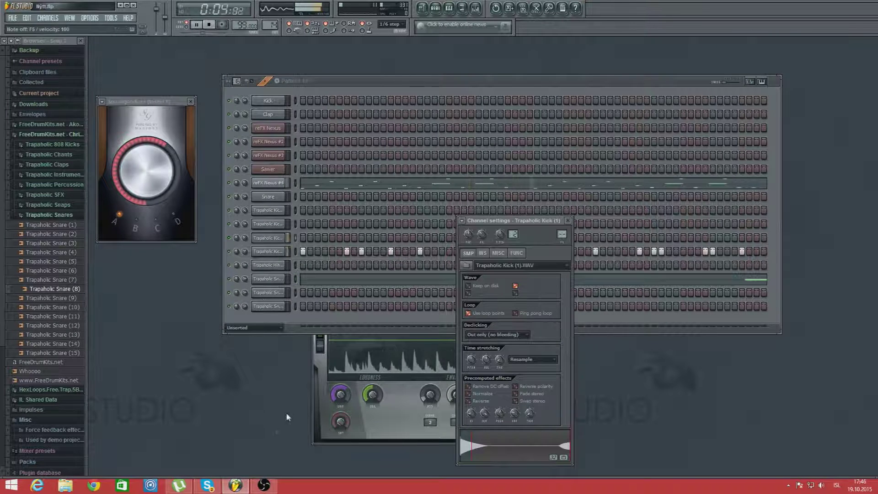
{"action": "left_click", "coordinate": [569, 220]}
{"action": "left_click", "coordinate": [283, 294]}
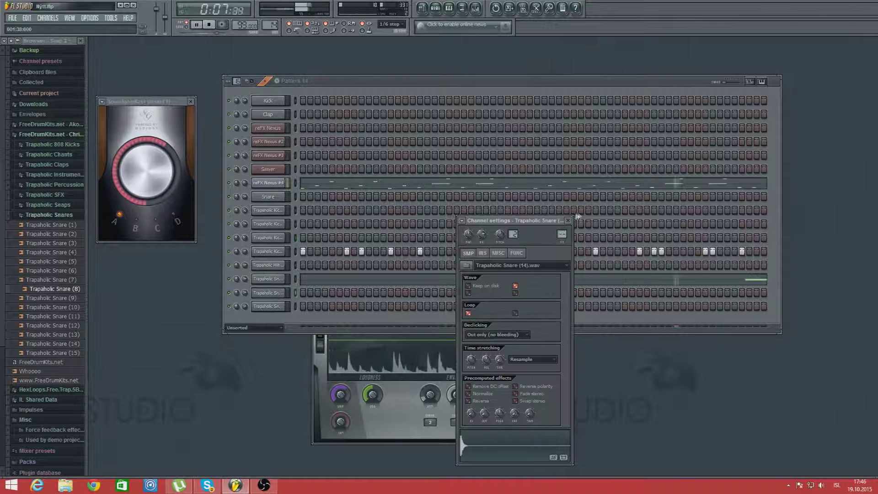
{"action": "left_click", "coordinate": [272, 294]}
{"action": "left_click", "coordinate": [271, 294]}
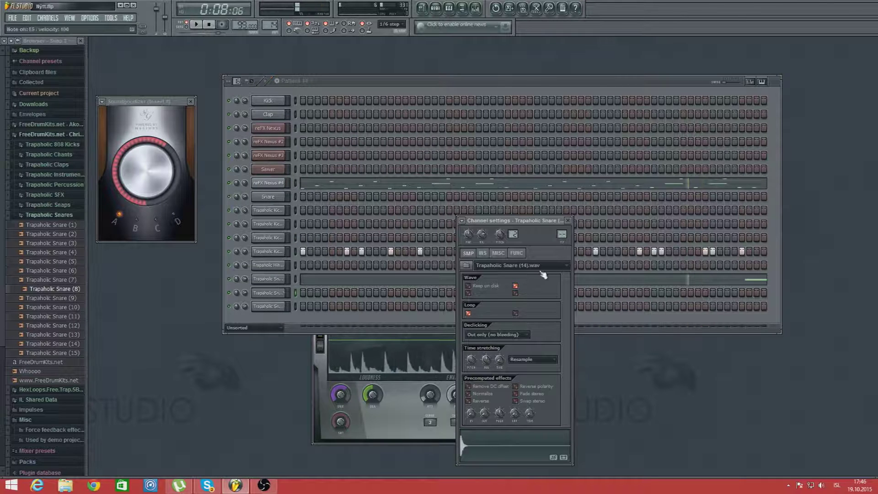
{"action": "key", "text": "c"}
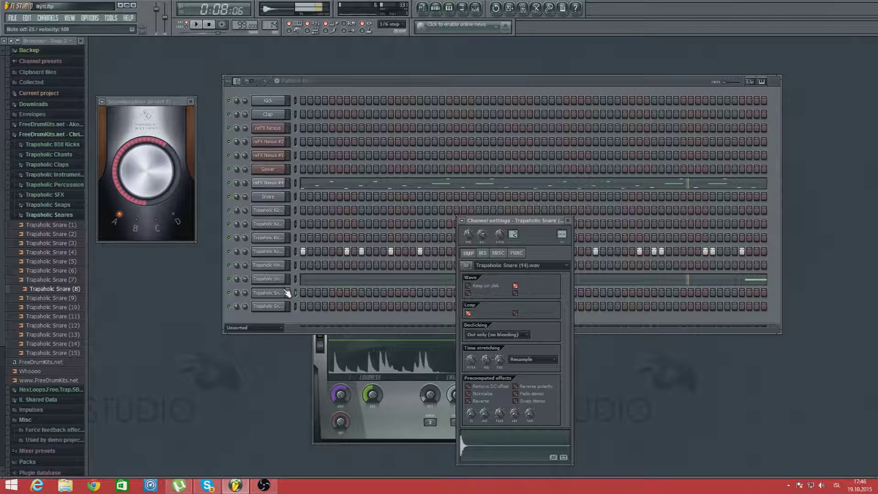
Try a descending E5, C5, G4 fill near the end of the Trapaholic Snare (14) piano roll and play it back.
{"action": "right_click", "coordinate": [277, 294]}
{"action": "left_click", "coordinate": [304, 293]}
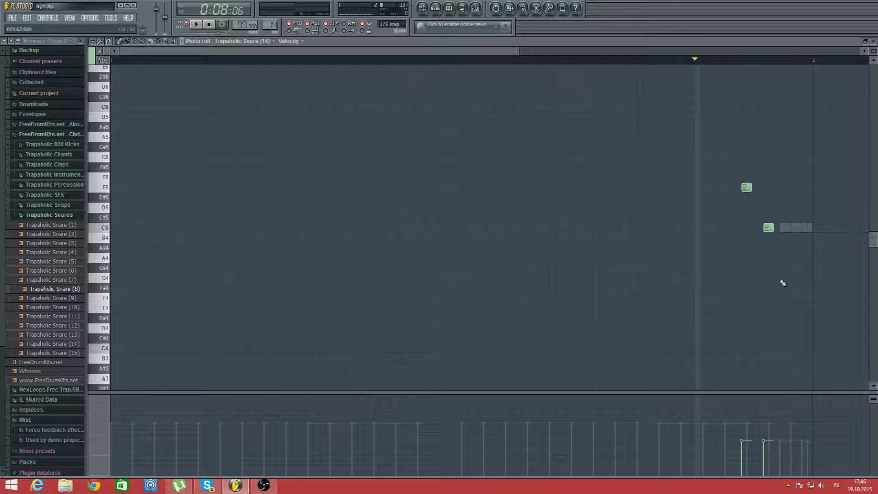
{"action": "key", "text": "space"}
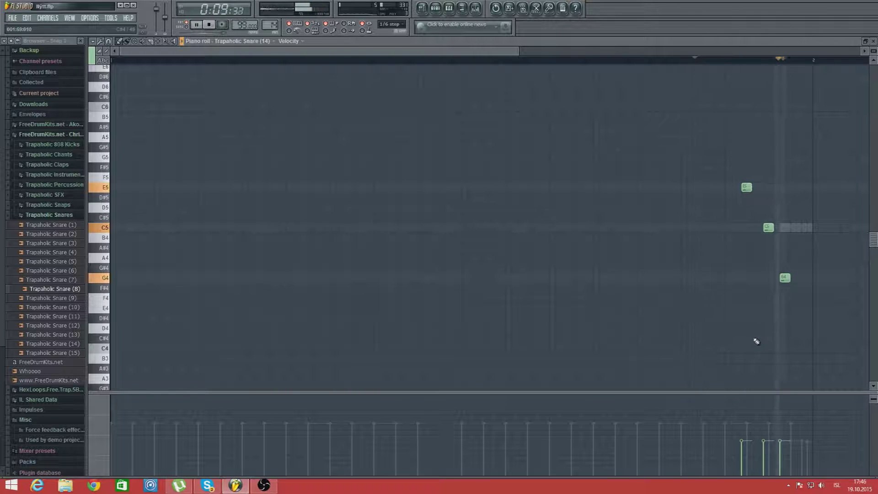
{"action": "key", "text": "space"}
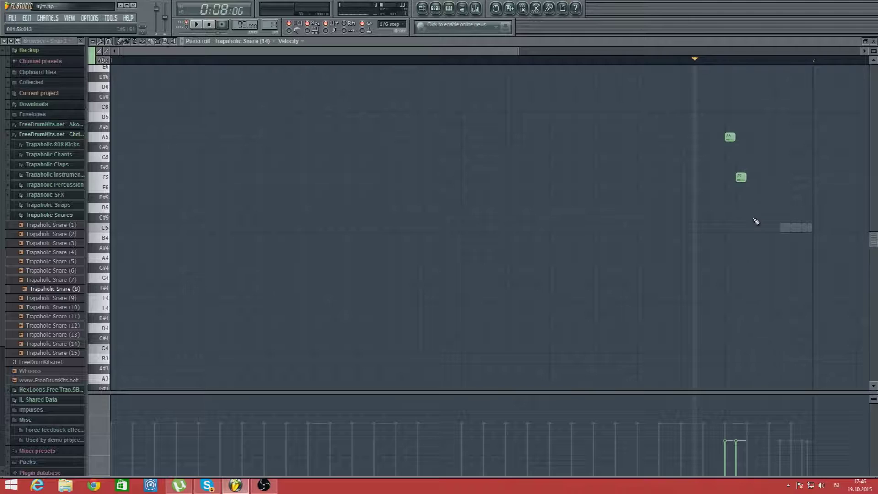
Try a descending A5, F5, C#5 fill in the Trapaholic Snare (14) piano roll, play it, and delete the three notes.
{"action": "key", "text": "space"}
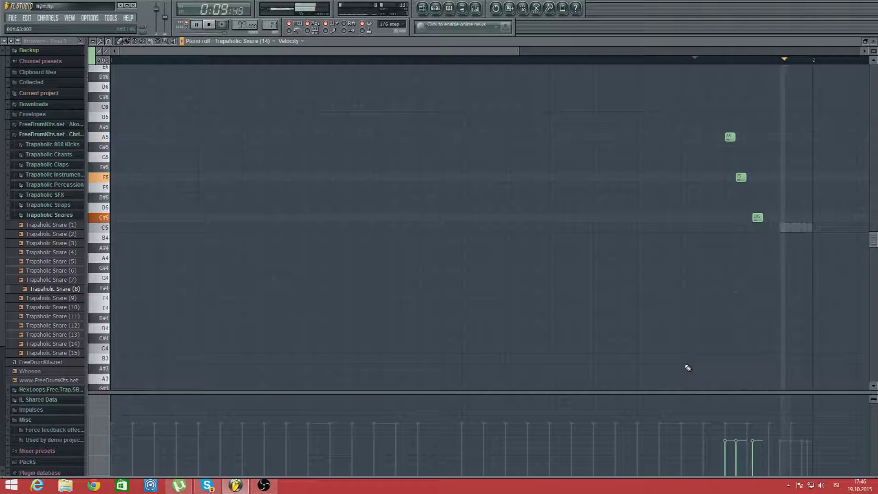
{"action": "right_click", "coordinate": [755, 217]}
{"action": "right_click", "coordinate": [741, 177]}
{"action": "right_click", "coordinate": [730, 136]}
{"action": "key", "text": "space"}
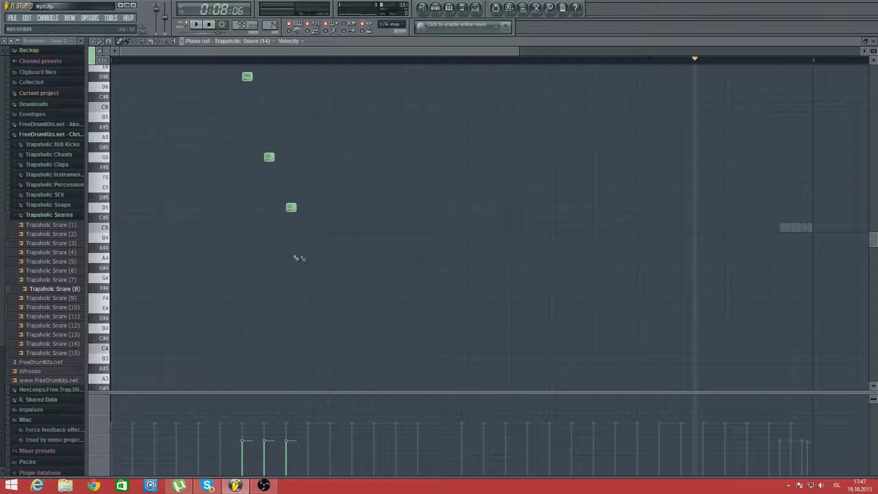
Play a descending D#6, G5, D5 fill early in the Trapaholic Snare (14) pattern, delete its notes, and close the piano roll.
{"action": "key", "text": "space"}
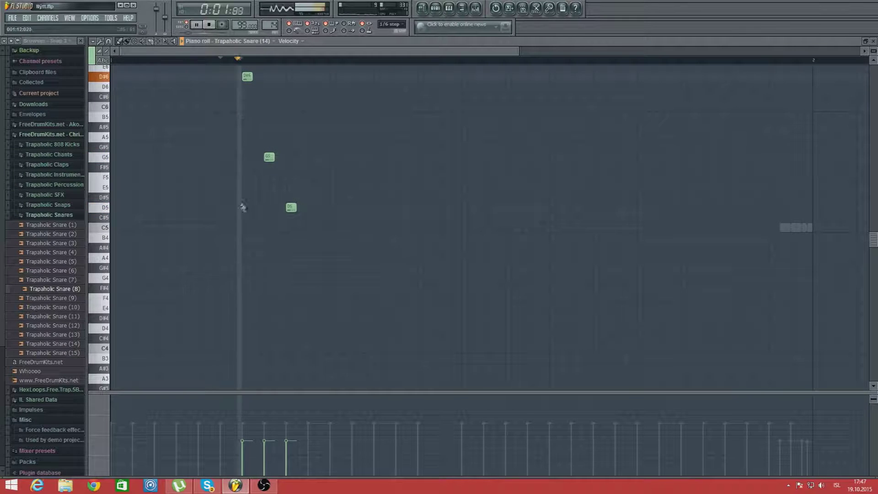
{"action": "right_click", "coordinate": [291, 207]}
{"action": "right_click", "coordinate": [269, 157]}
{"action": "right_click", "coordinate": [248, 76]}
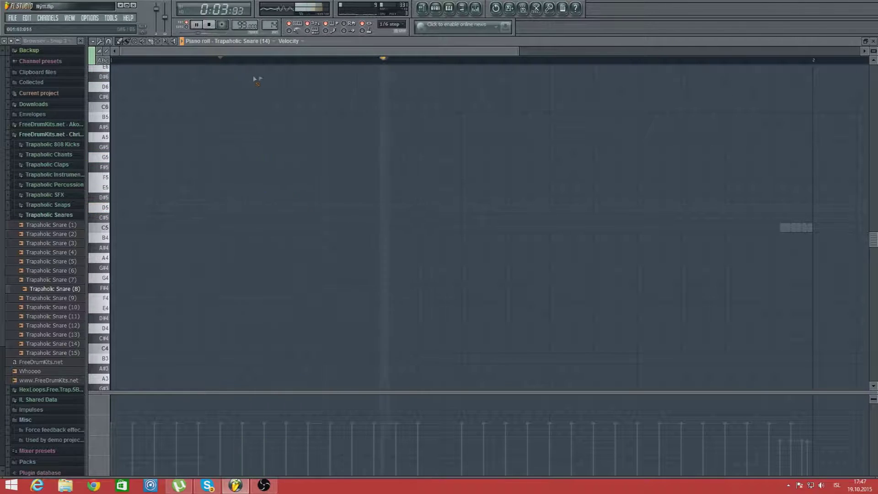
{"action": "left_click", "coordinate": [873, 41]}
{"action": "key", "text": "space"}
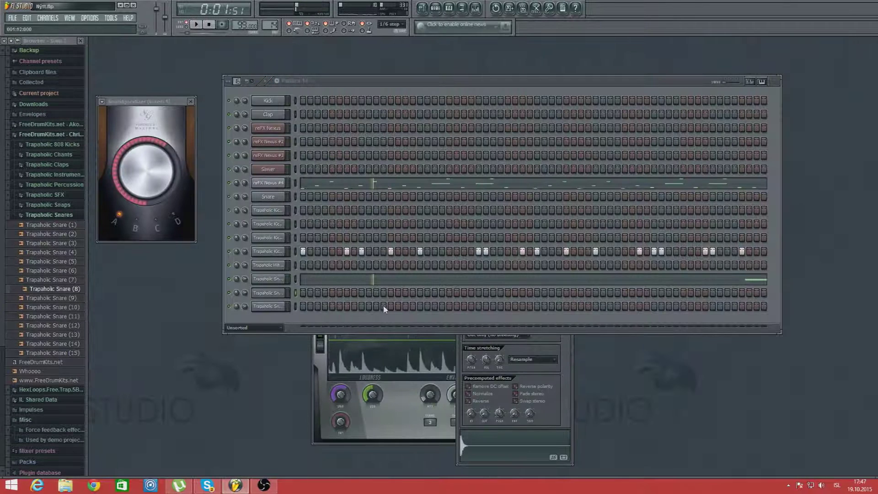
Audition the Trapaholic Snare (8), Snare (14), Snare (2) and Kick (7) samples in the channel rack.
{"action": "left_click", "coordinate": [287, 307]}
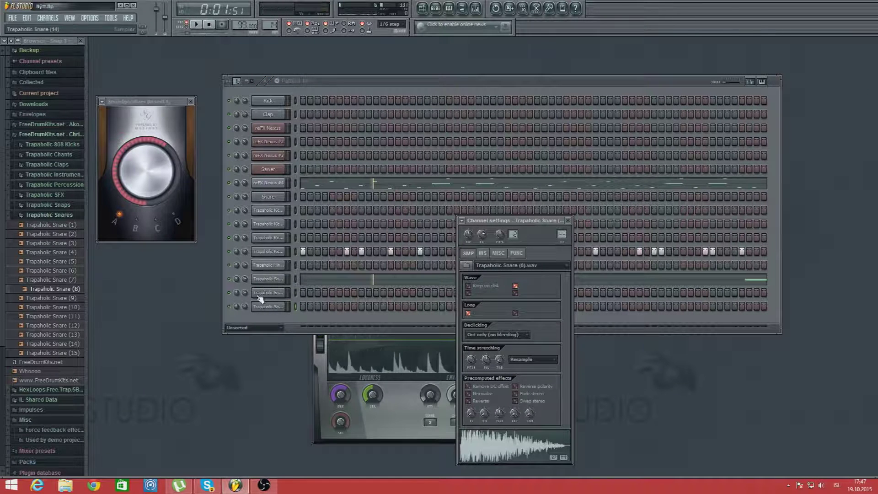
{"action": "left_click", "coordinate": [262, 295]}
{"action": "left_click", "coordinate": [279, 280]}
{"action": "left_click", "coordinate": [277, 296]}
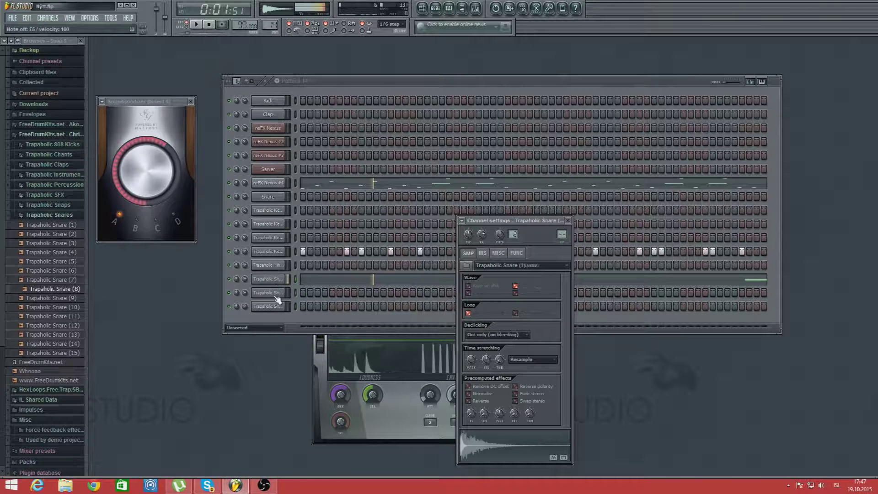
{"action": "left_click", "coordinate": [265, 238]}
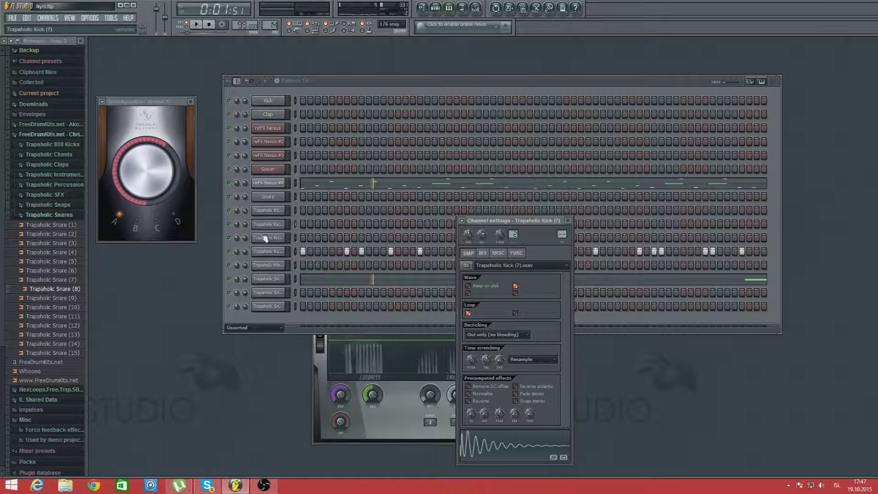
Audition the Trapaholic Hihat (4) sample and open that channel's piano roll.
{"action": "left_click", "coordinate": [270, 265]}
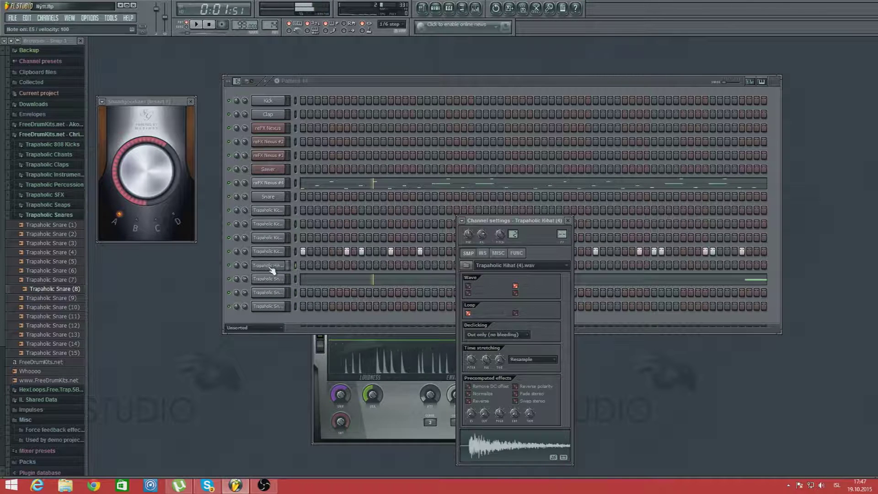
{"action": "right_click", "coordinate": [283, 272]}
{"action": "left_click", "coordinate": [300, 266]}
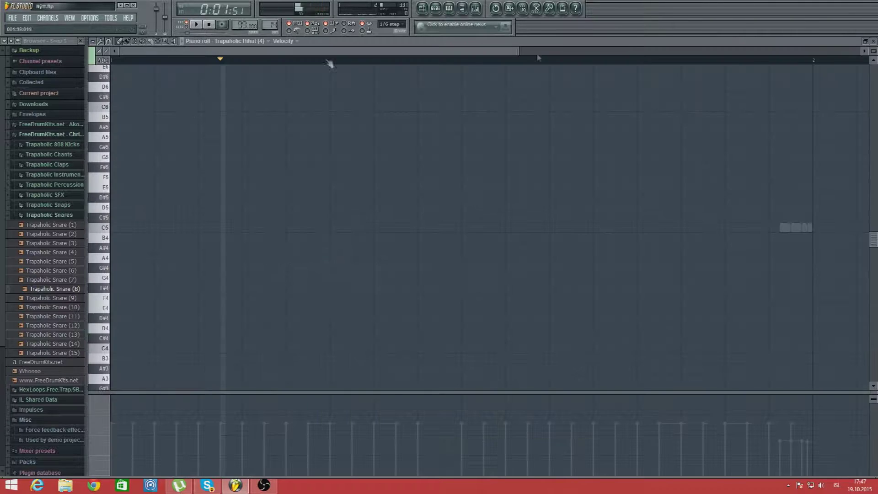
Close the piano roll, fill the Trapaholic Hihat (4) channel on every second step, and lower its volume.
{"action": "left_click", "coordinate": [873, 41]}
{"action": "right_click", "coordinate": [284, 265]}
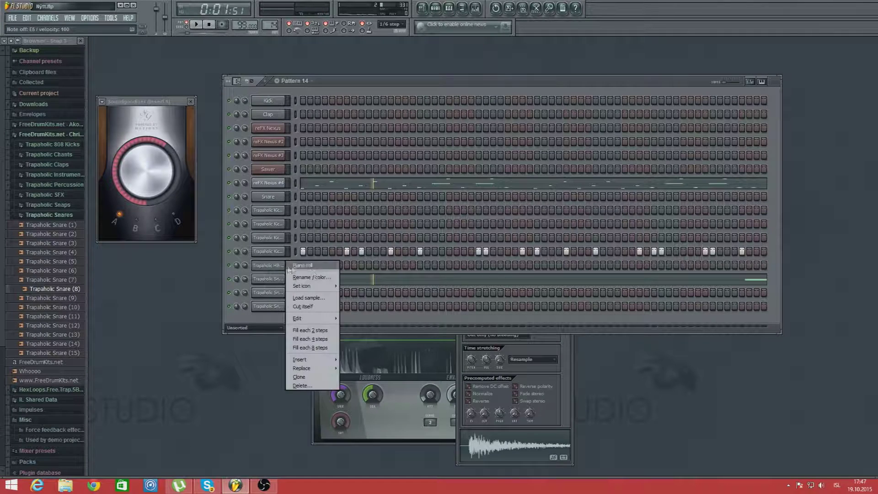
{"action": "mouse_move", "coordinate": [330, 368]}
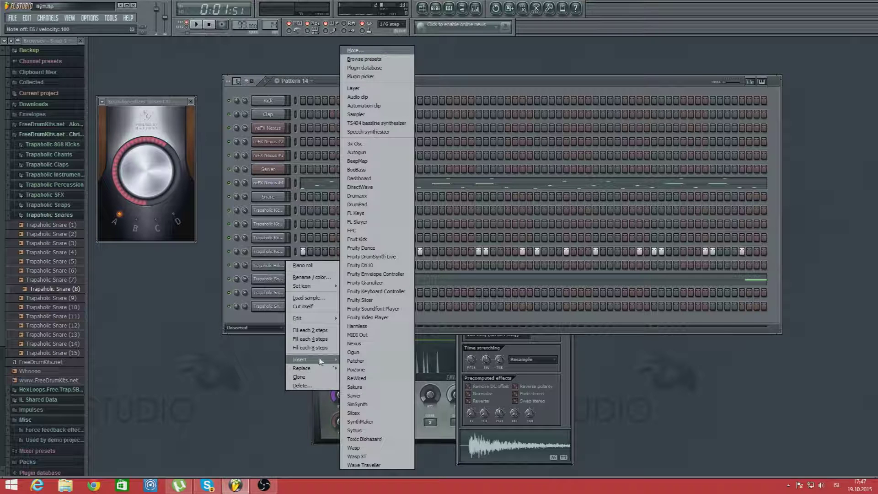
{"action": "left_click", "coordinate": [311, 330]}
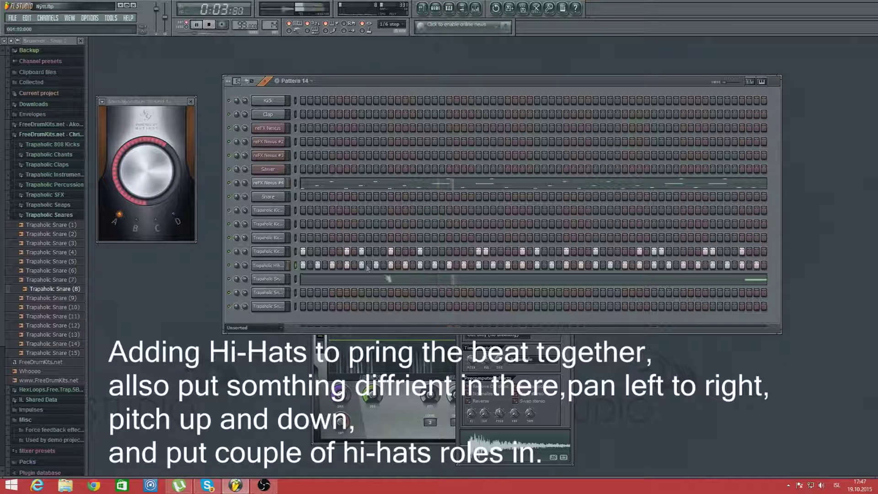
{"action": "left_click_drag", "start_coordinate": [242, 266], "coordinate": [242, 271]}
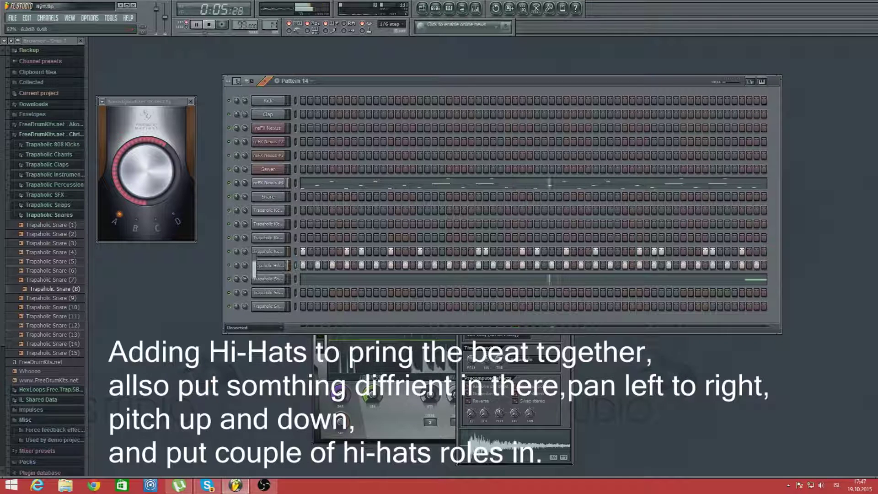
Shorten all the C5 notes in the Trapaholic Hihat (4) piano roll to half their length and play the pattern.
{"action": "right_click", "coordinate": [278, 270]}
{"action": "left_click", "coordinate": [301, 266]}
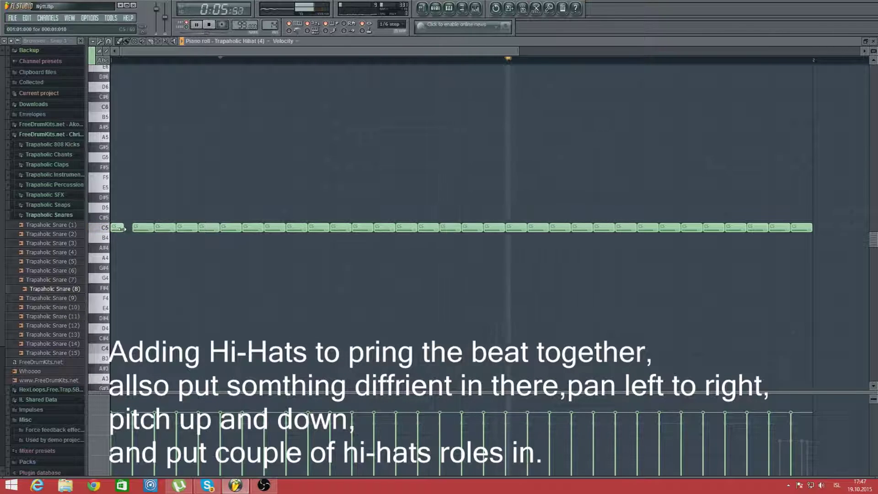
{"action": "mouse_move", "coordinate": [830, 173]}
{"action": "left_mouse_down"}
{"action": "mouse_move", "coordinate": [212, 281]}
{"action": "mouse_move", "coordinate": [115, 283]}
{"action": "left_mouse_up"}
{"action": "left_click", "coordinate": [119, 42]}
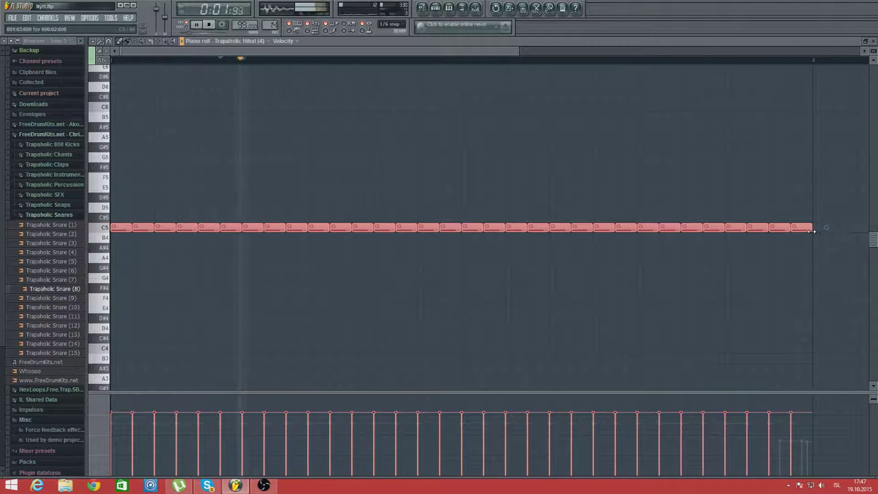
{"action": "left_click_drag", "start_coordinate": [809, 227], "coordinate": [799, 231]}
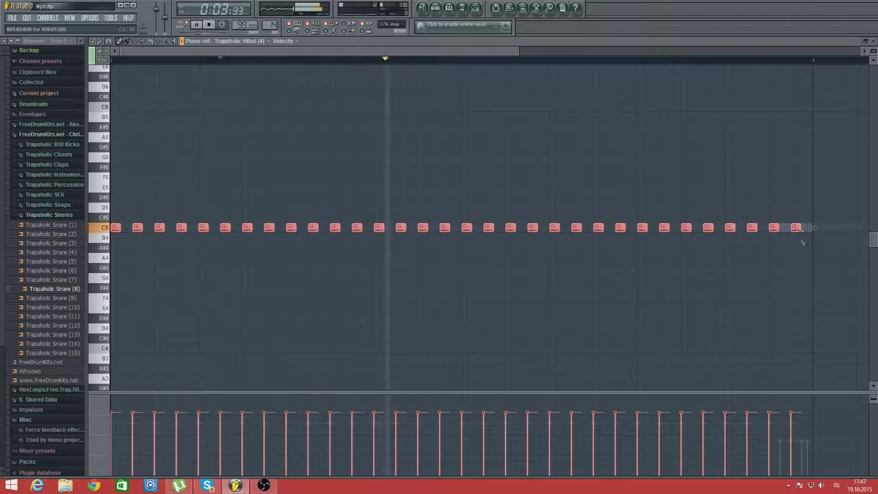
{"action": "key", "text": "space"}
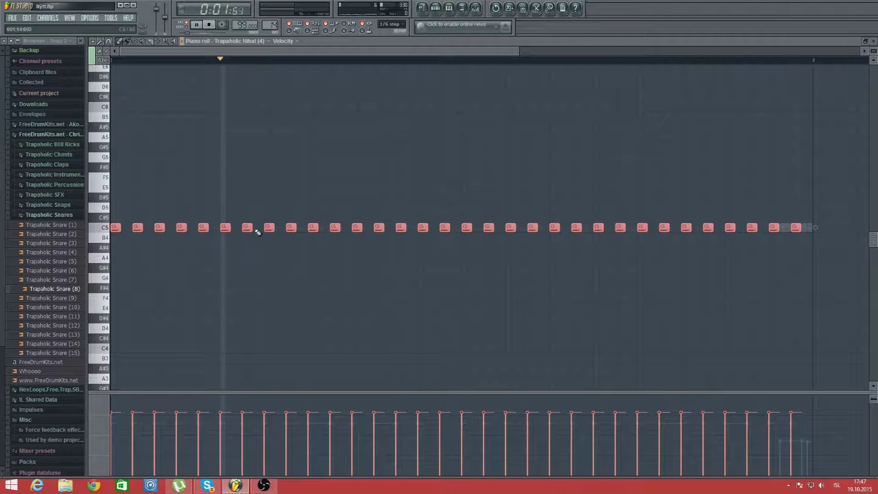
Add an extra hi-hat after the eighth hit, replace the 14th and 30th hits with fast four-note C5 rolls, and close the piano roll.
{"action": "key", "text": "space"}
{"action": "left_click", "coordinate": [276, 231]}
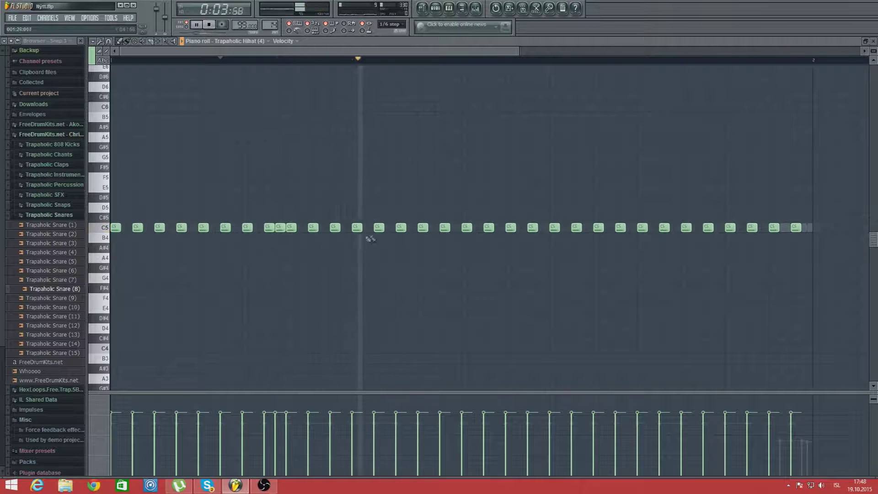
{"action": "key", "text": "space"}
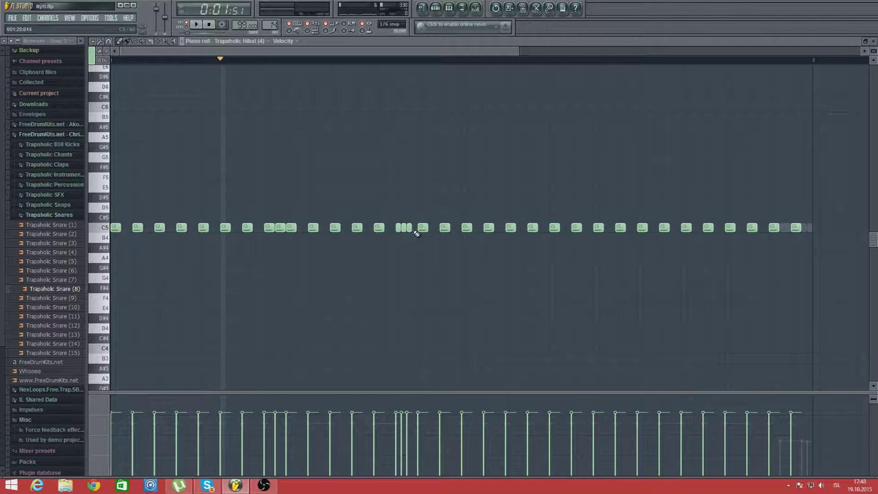
{"action": "key", "text": "space"}
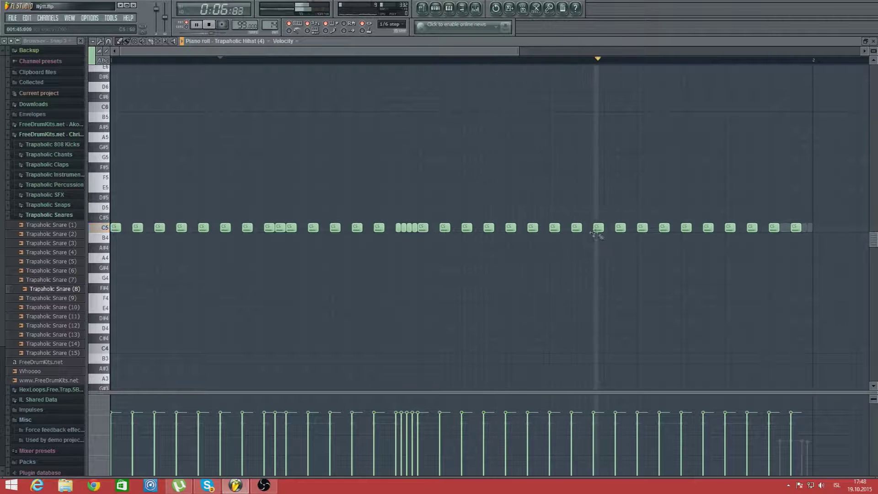
{"action": "key", "text": "space"}
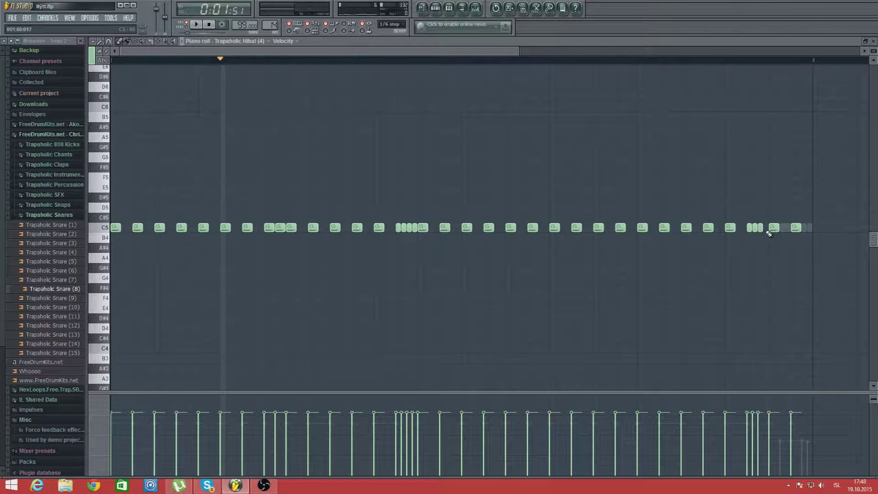
{"action": "left_click", "coordinate": [694, 58]}
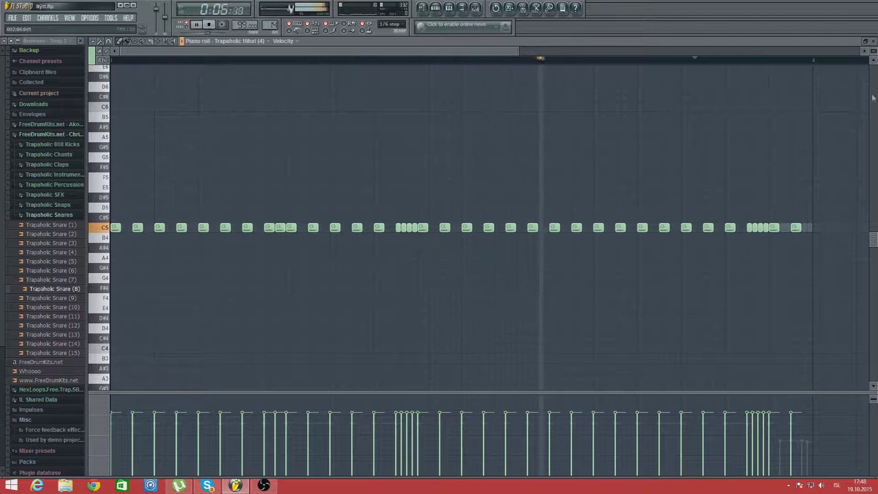
{"action": "left_click", "coordinate": [873, 41]}
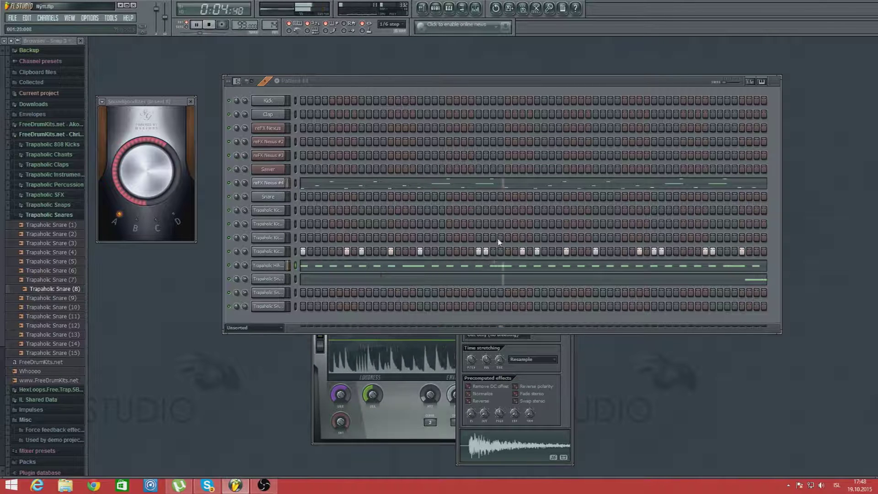
Audition the Clap channel and place a single clap hit on step 25 of the pattern.
{"action": "left_click", "coordinate": [268, 114]}
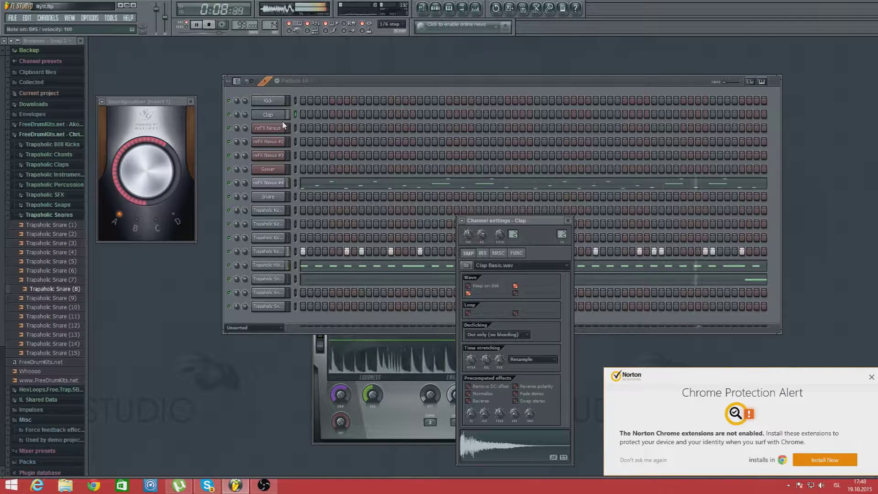
{"action": "right_click", "coordinate": [268, 115]}
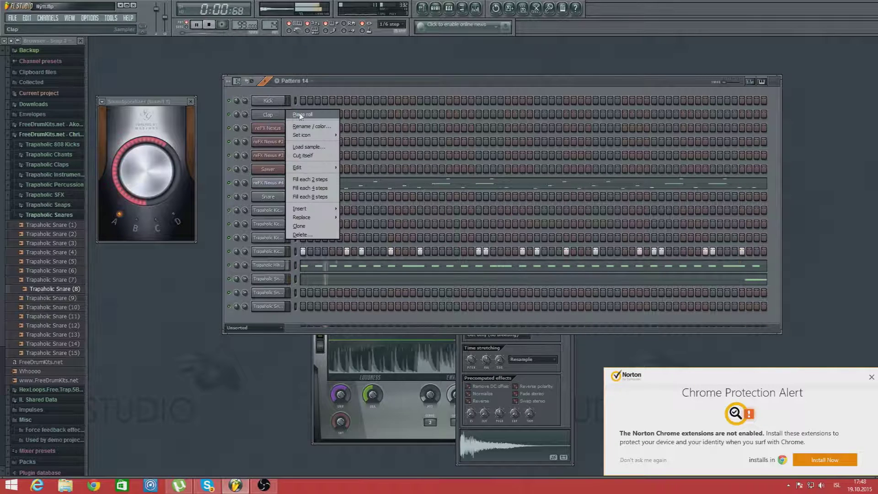
{"action": "left_click", "coordinate": [277, 117]}
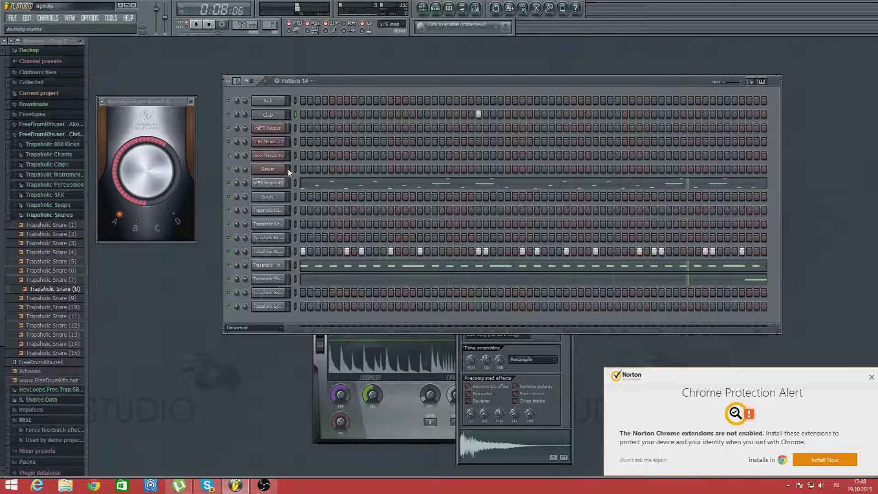
Open the reFX Nexus #3 piano roll and play the short D#4 note at the start of the pattern.
{"action": "left_click", "coordinate": [279, 155]}
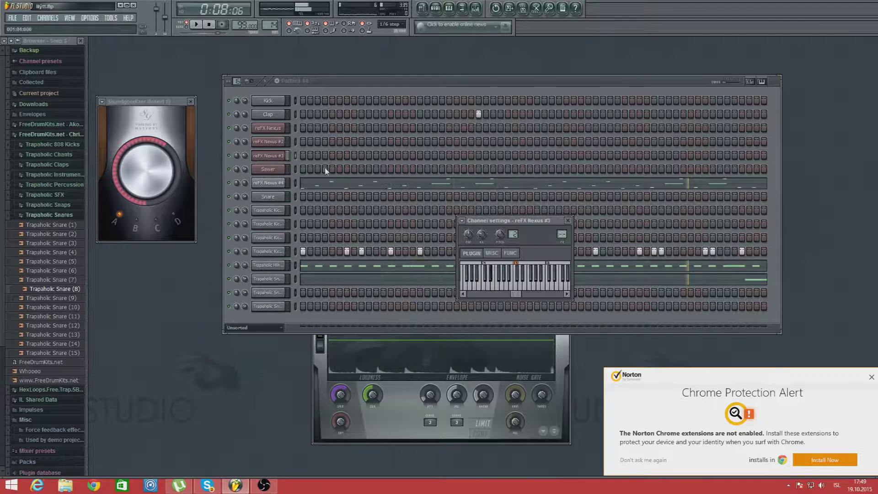
{"action": "right_click", "coordinate": [280, 154]}
{"action": "left_click", "coordinate": [297, 156]}
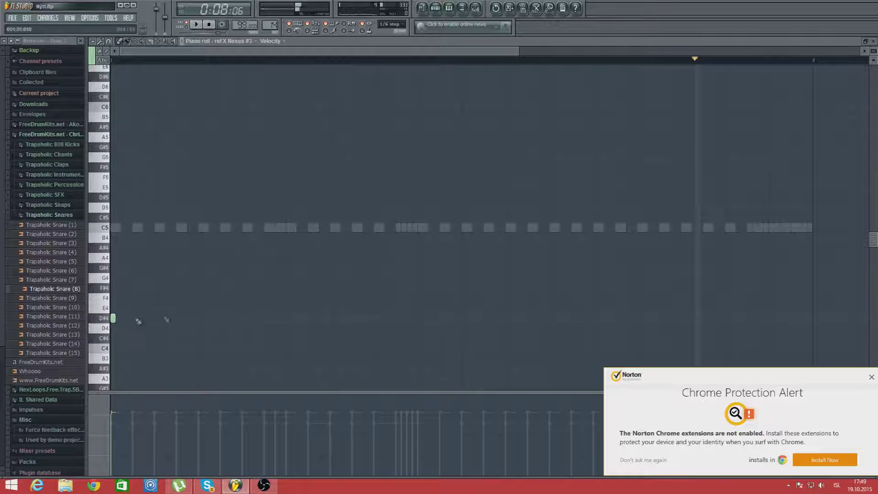
{"action": "key", "text": "space"}
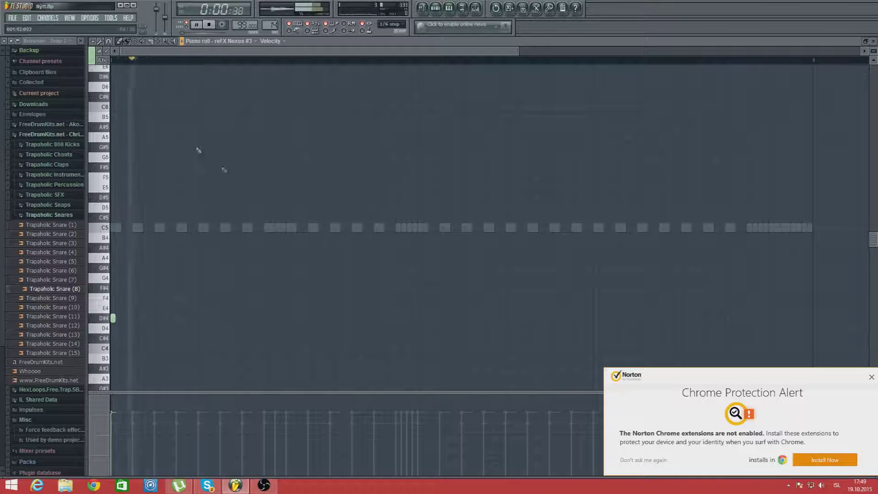
{"action": "key", "text": "space"}
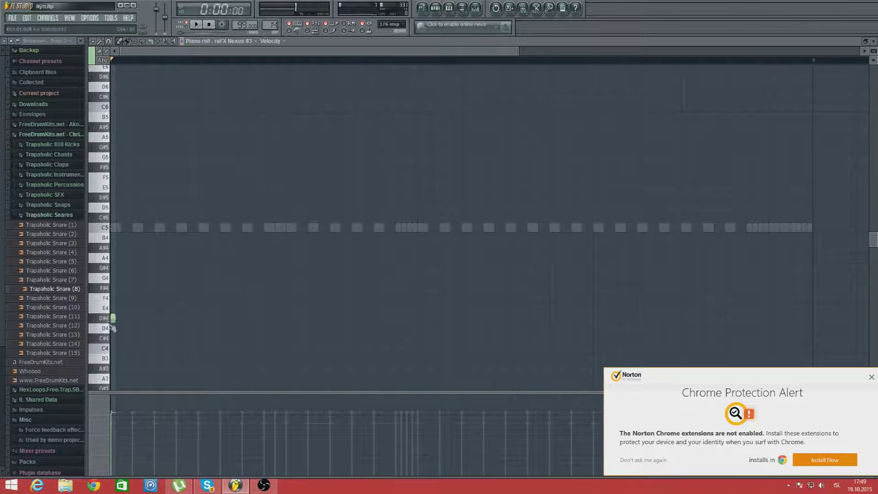
Replace the D#4 note with the copied bell melody in reFX Nexus #3, play it, and move all its notes down one octave.
{"action": "key", "text": "ctrl+v"}
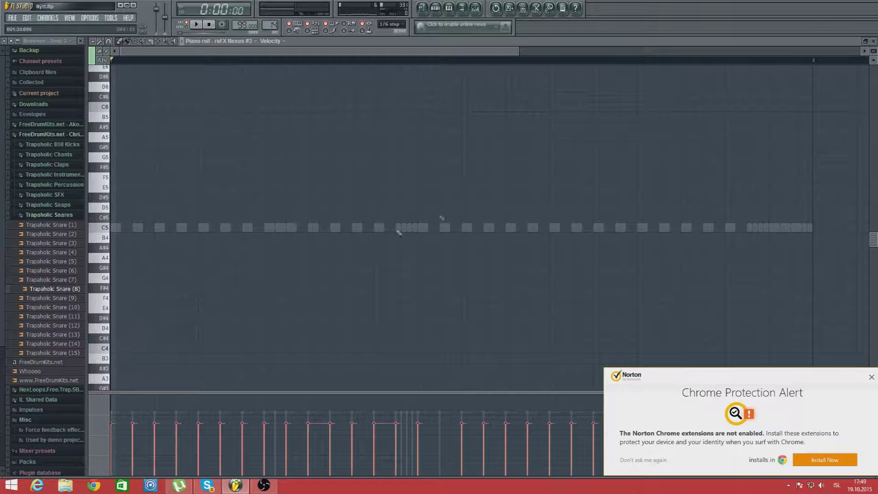
{"action": "scroll", "coordinate": [399, 233], "scroll_direction": "up", "scroll_amount": 5}
{"action": "key", "text": "space"}
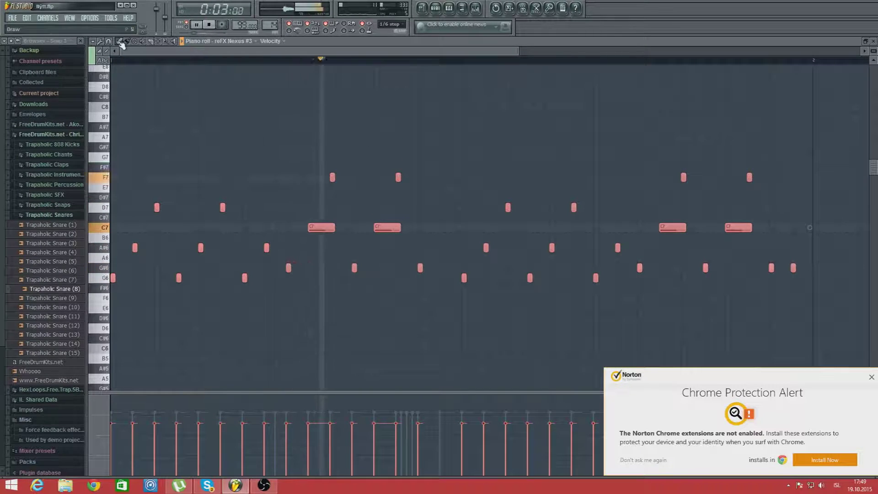
{"action": "left_click_drag", "start_coordinate": [220, 210], "coordinate": [125, 109]}
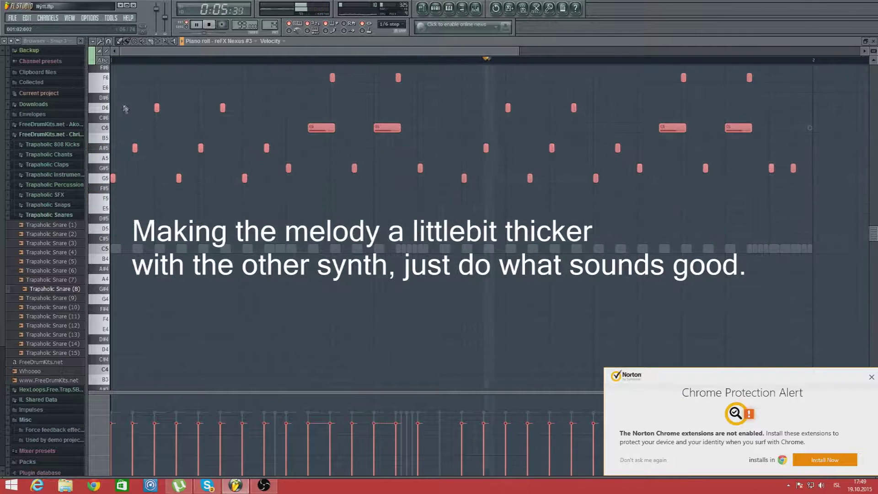
{"action": "scroll", "coordinate": [320, 213], "scroll_direction": "up", "scroll_amount": 4}
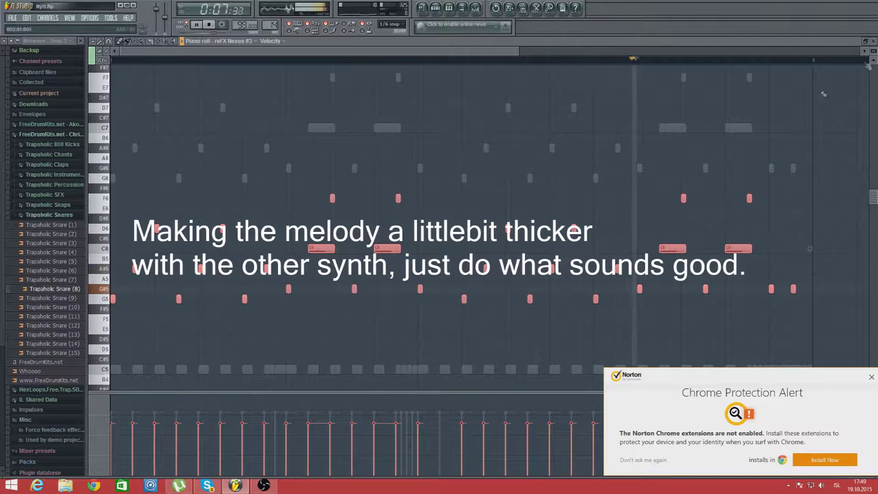